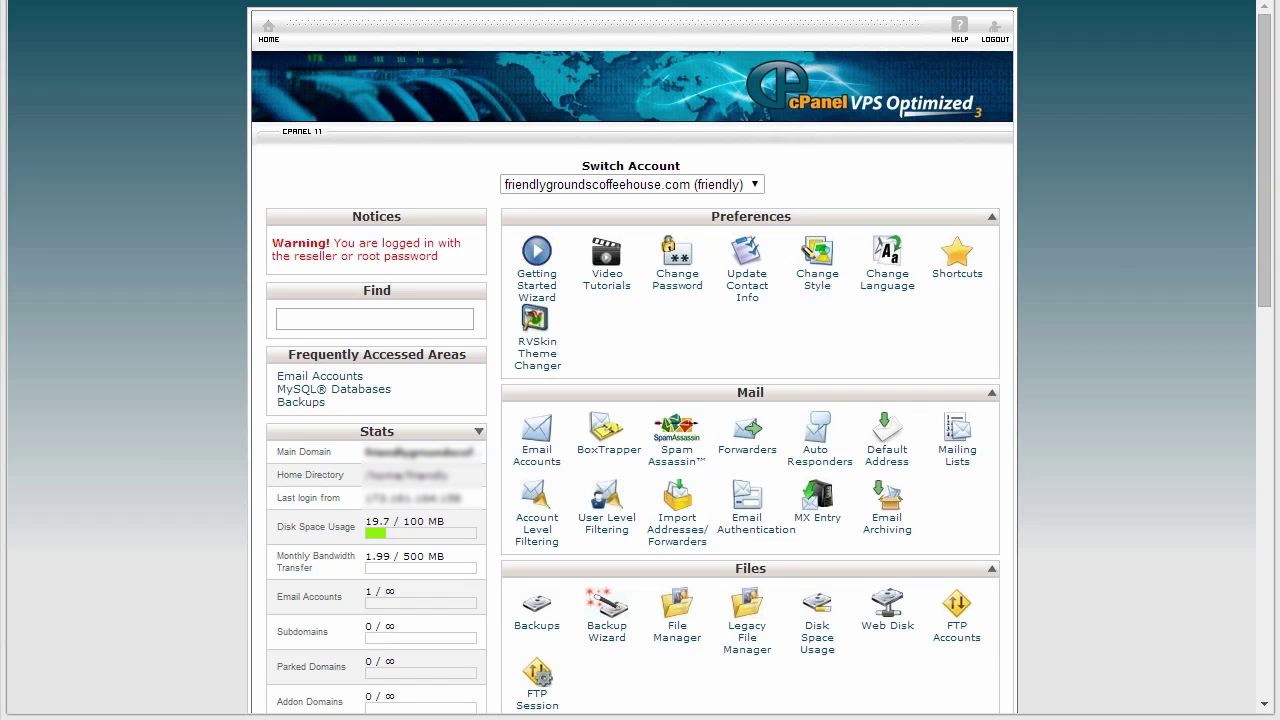
click(537, 440)
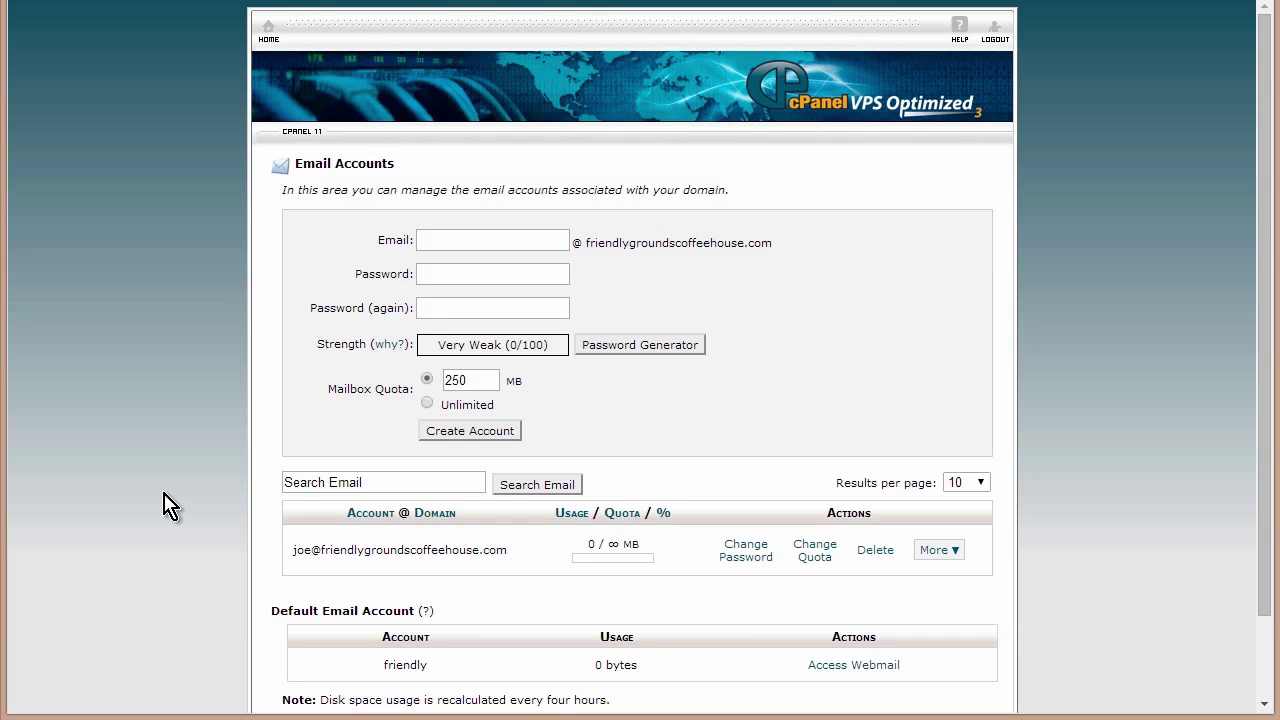
Enter the new mailbox's username in the Email field, then type and clear a trial password twice
click(447, 240)
text(sara)
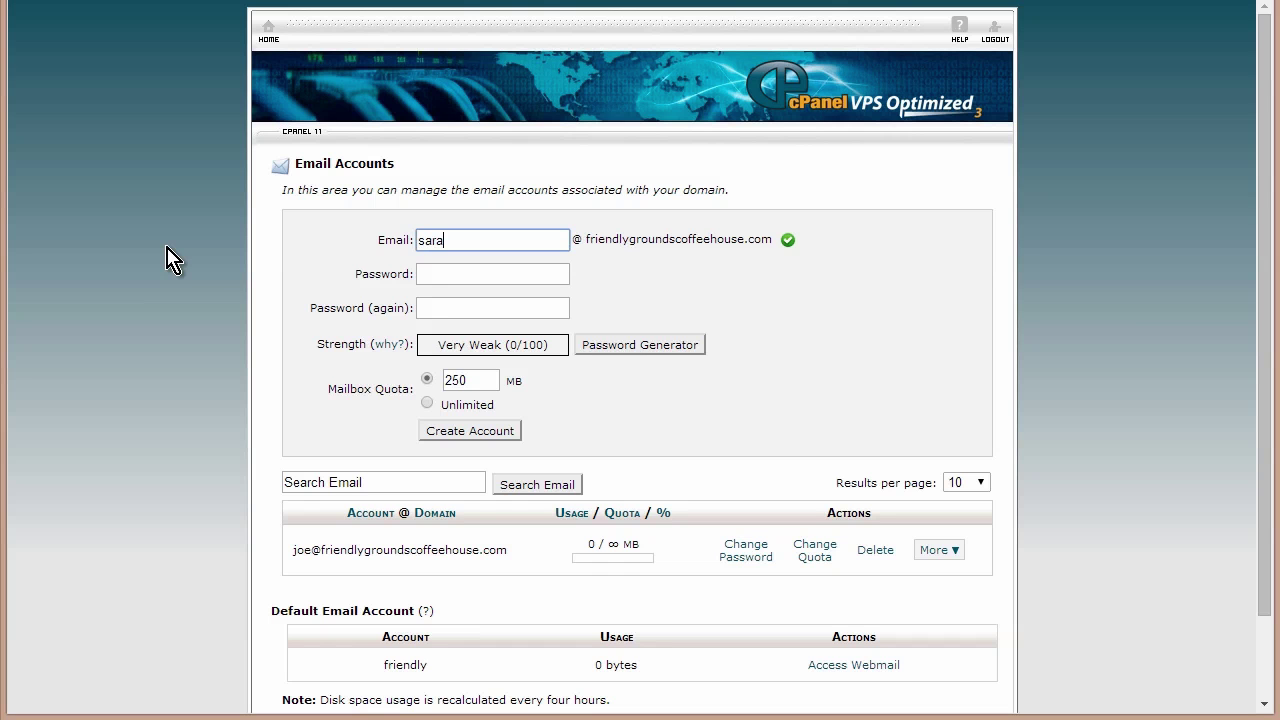
text(h.jane.smith)
key(Tab)
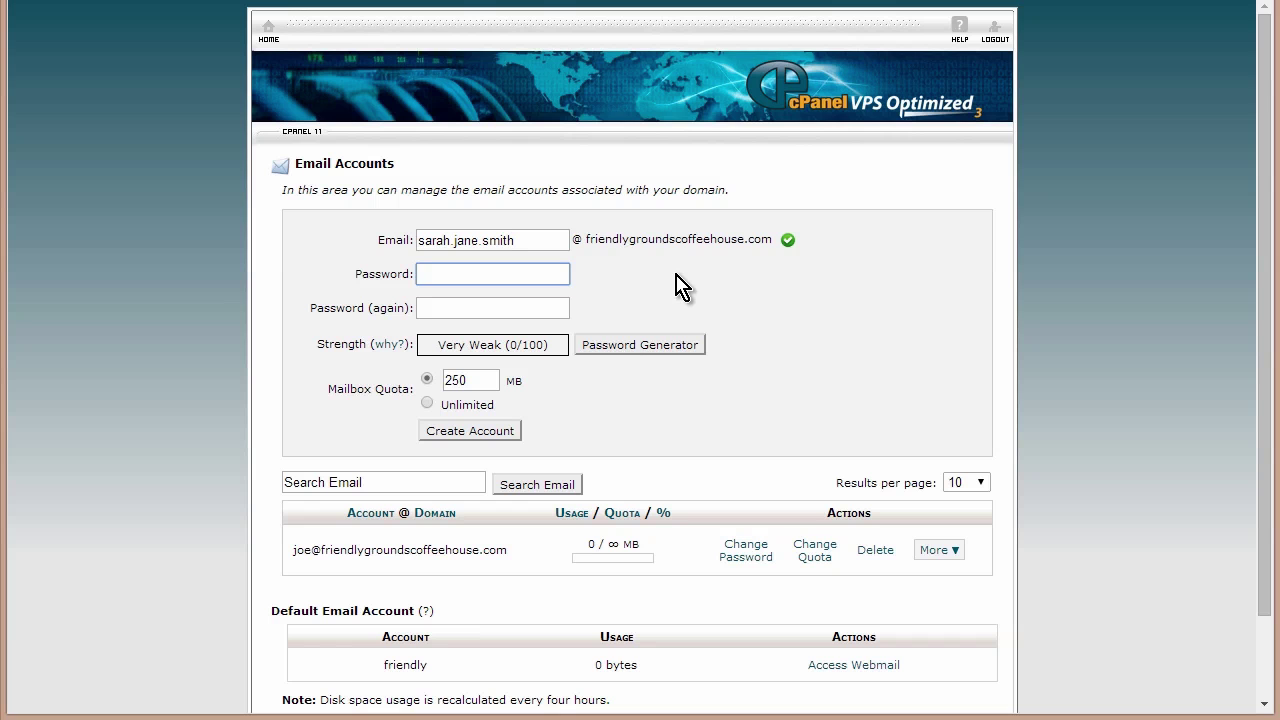
text(********)
key(BackSpace)
key(BackSpace)
key(BackSpace)
key(BackSpace)
key(BackSpace)
key(BackSpace)
key(BackSpace)
key(BackSpace)
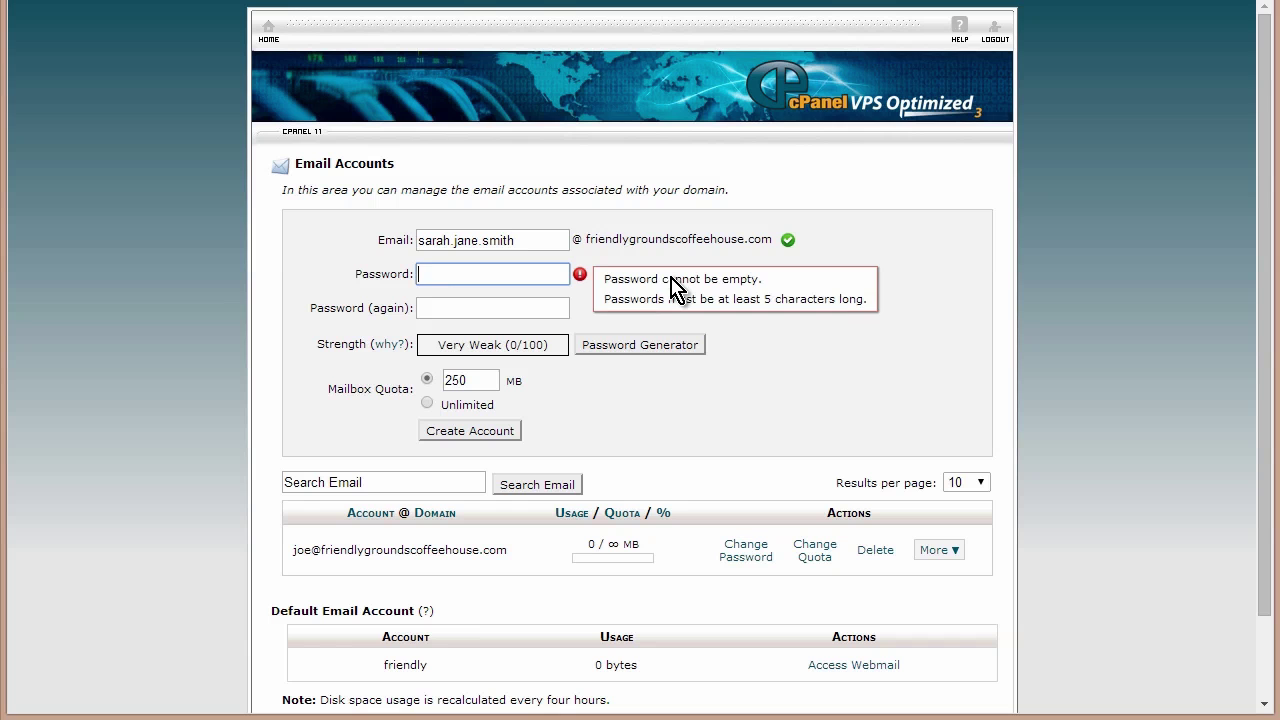
text(****)
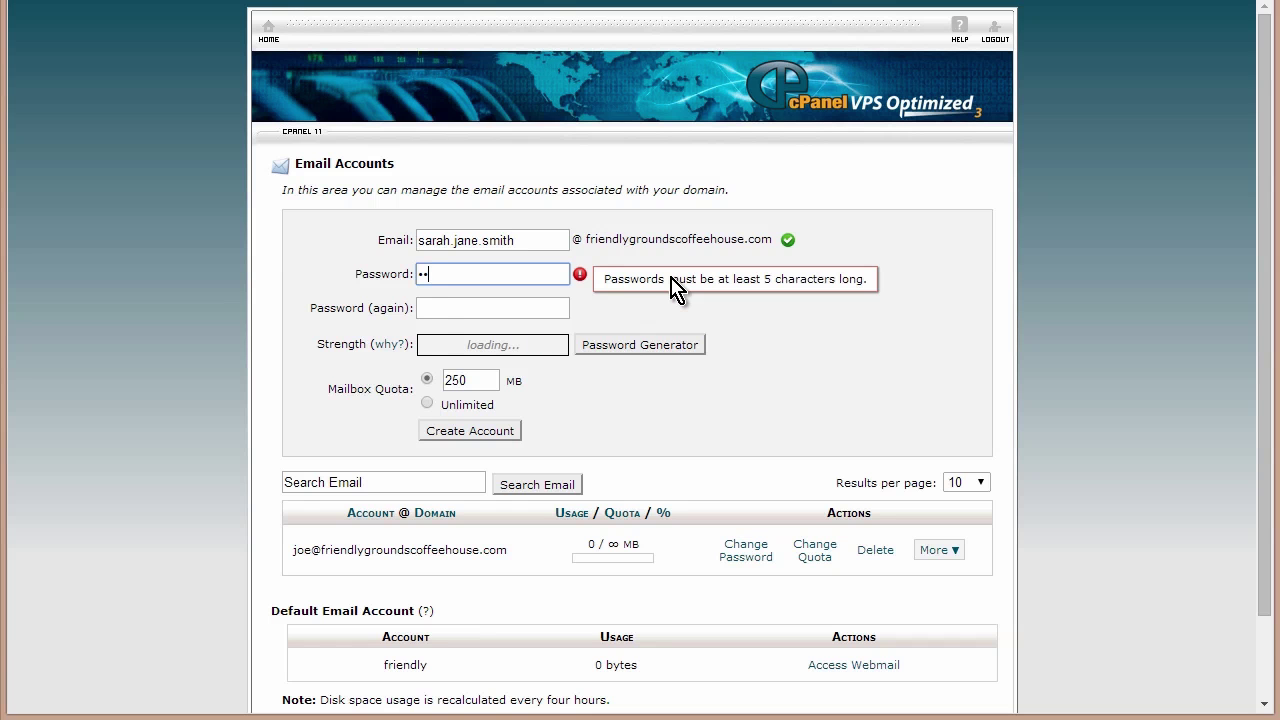
text(****)
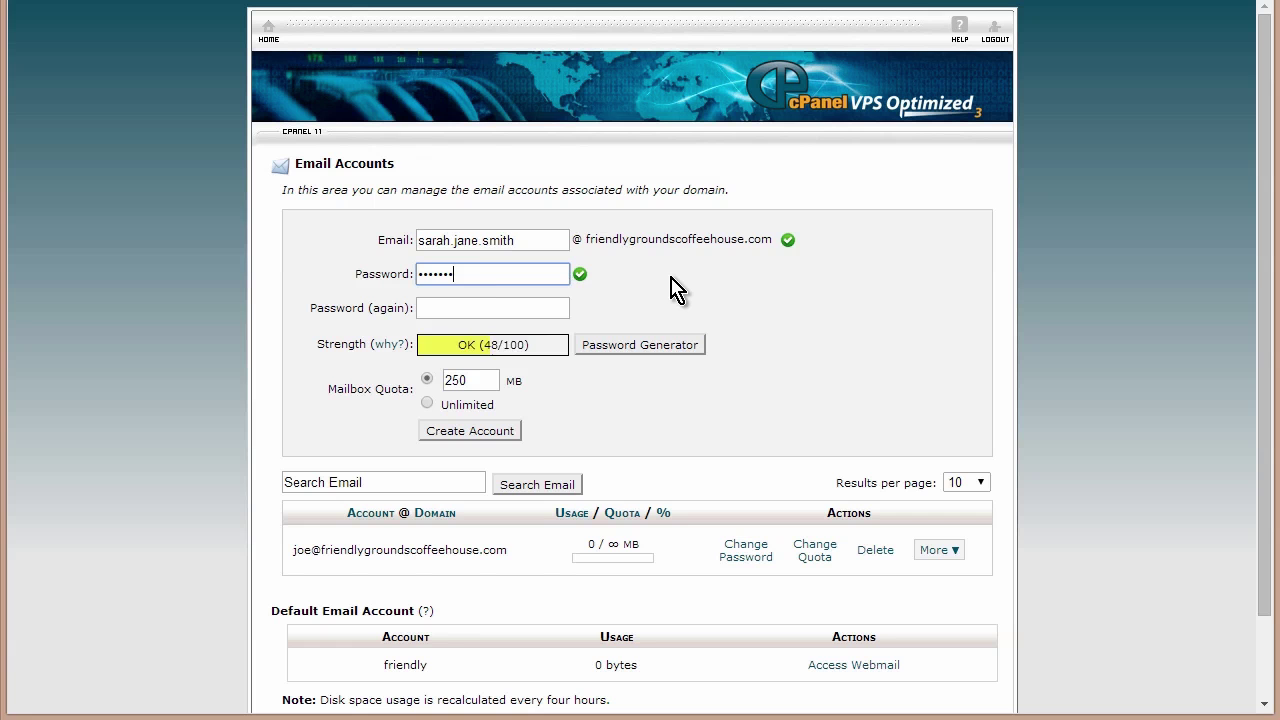
key(BackSpace)
key(BackSpace)
key(BackSpace)
key(BackSpace)
key(BackSpace)
key(BackSpace)
key(BackSpace)
key(BackSpace)
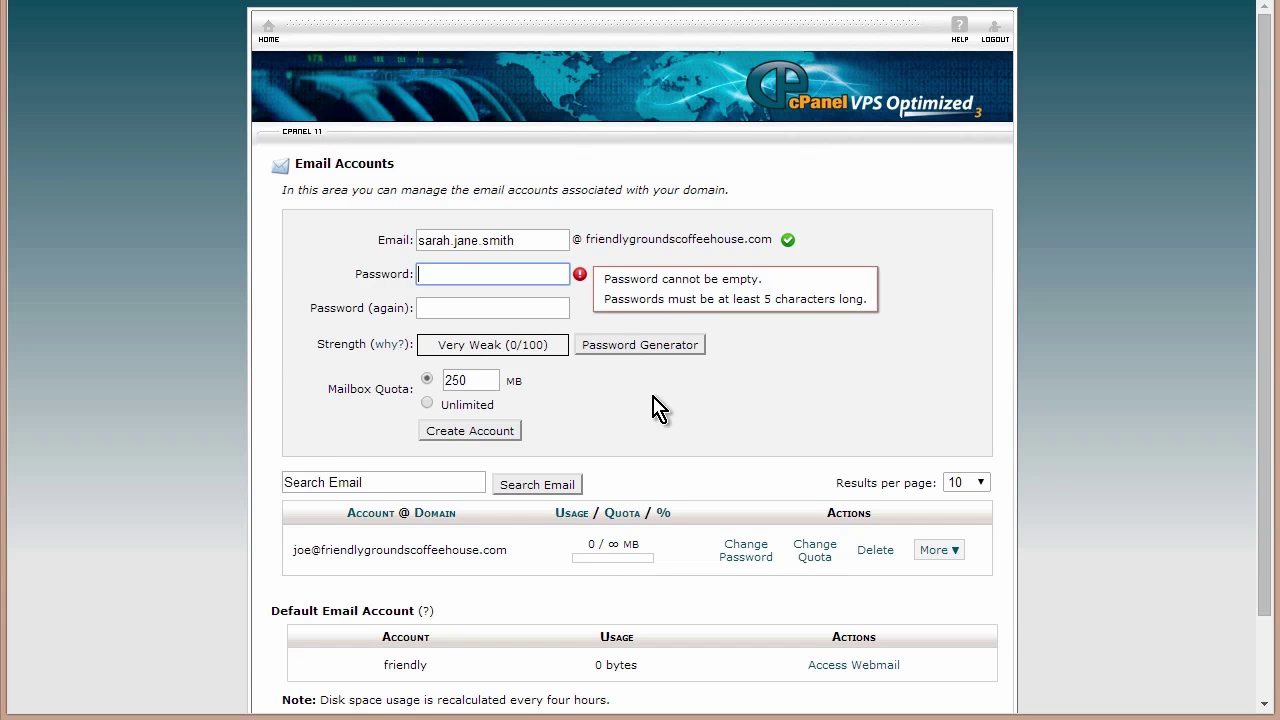
Fill both password fields with a generated Very Strong password after copying it and confirming
click(668, 350)
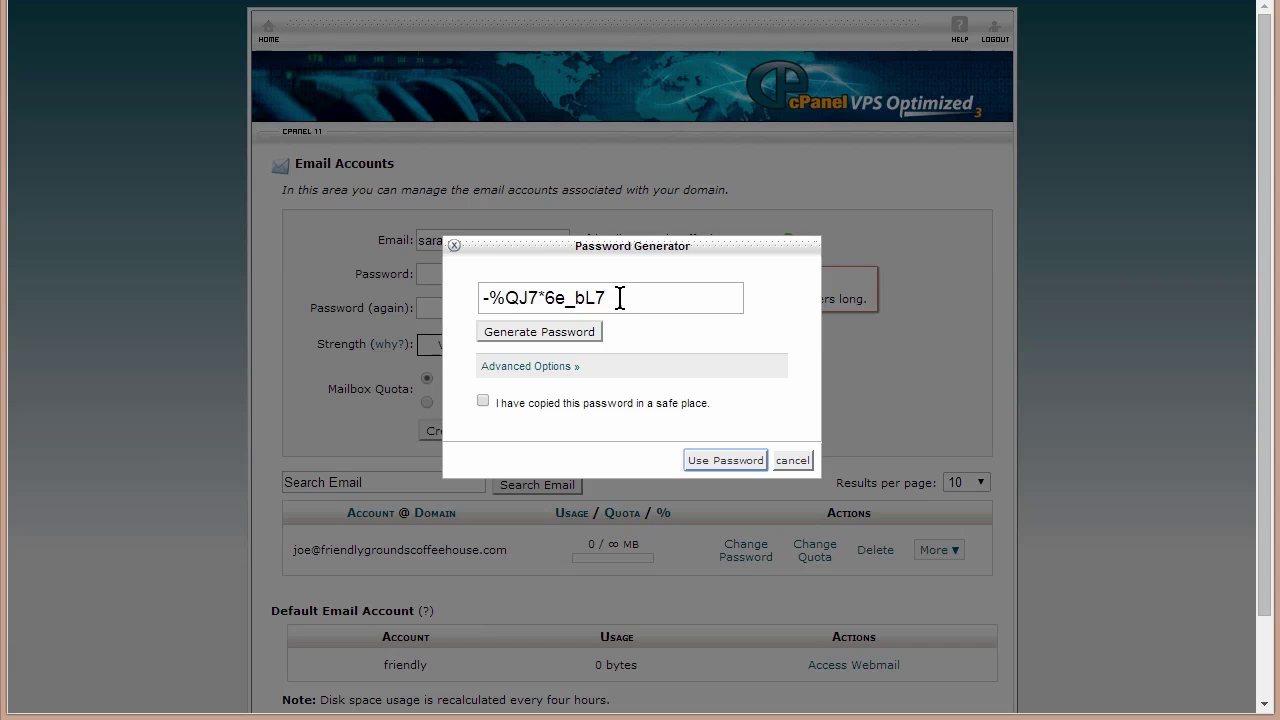
drag(617, 297, 449, 309)
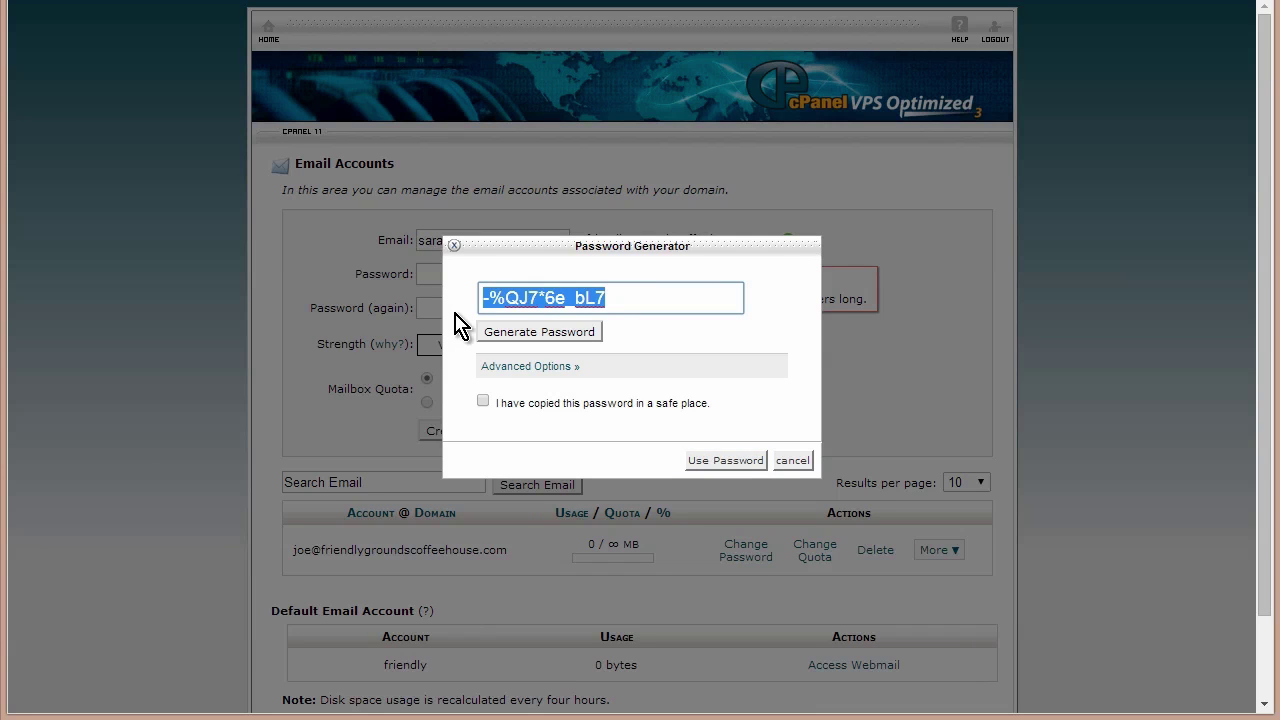
click(481, 400)
click(723, 462)
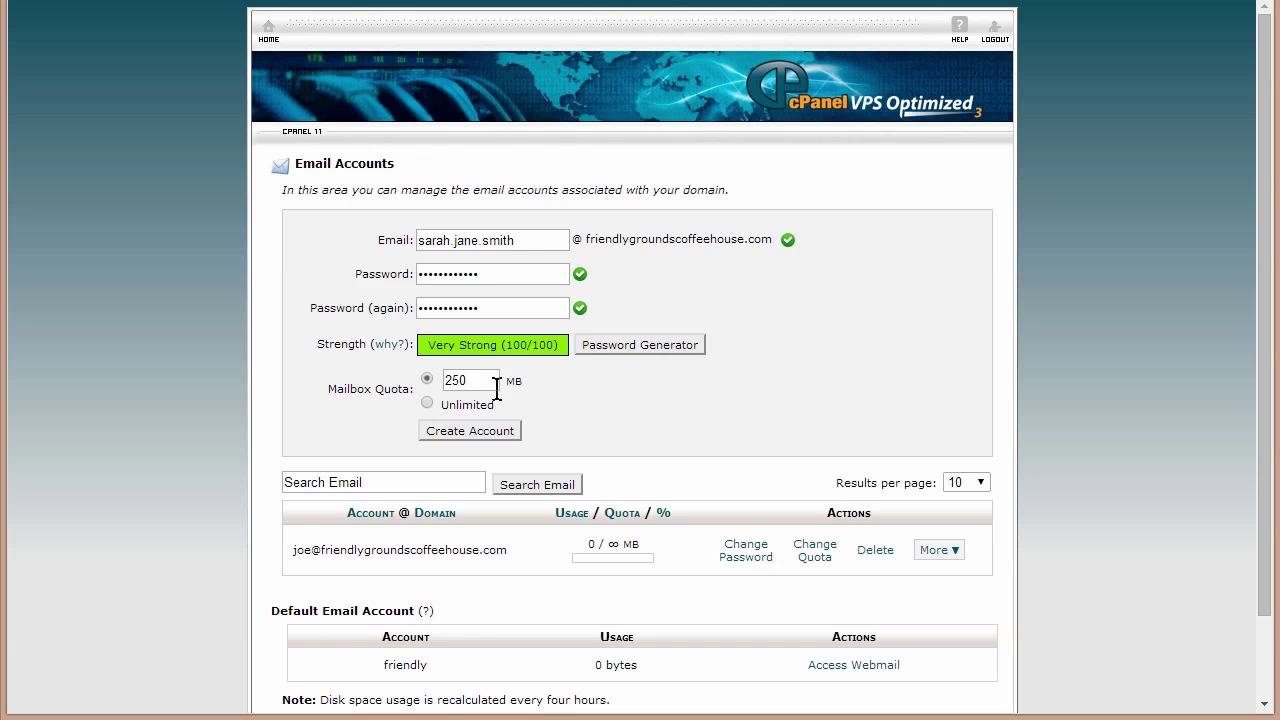
Set the mailbox quota to Unlimited and create the account
click(428, 405)
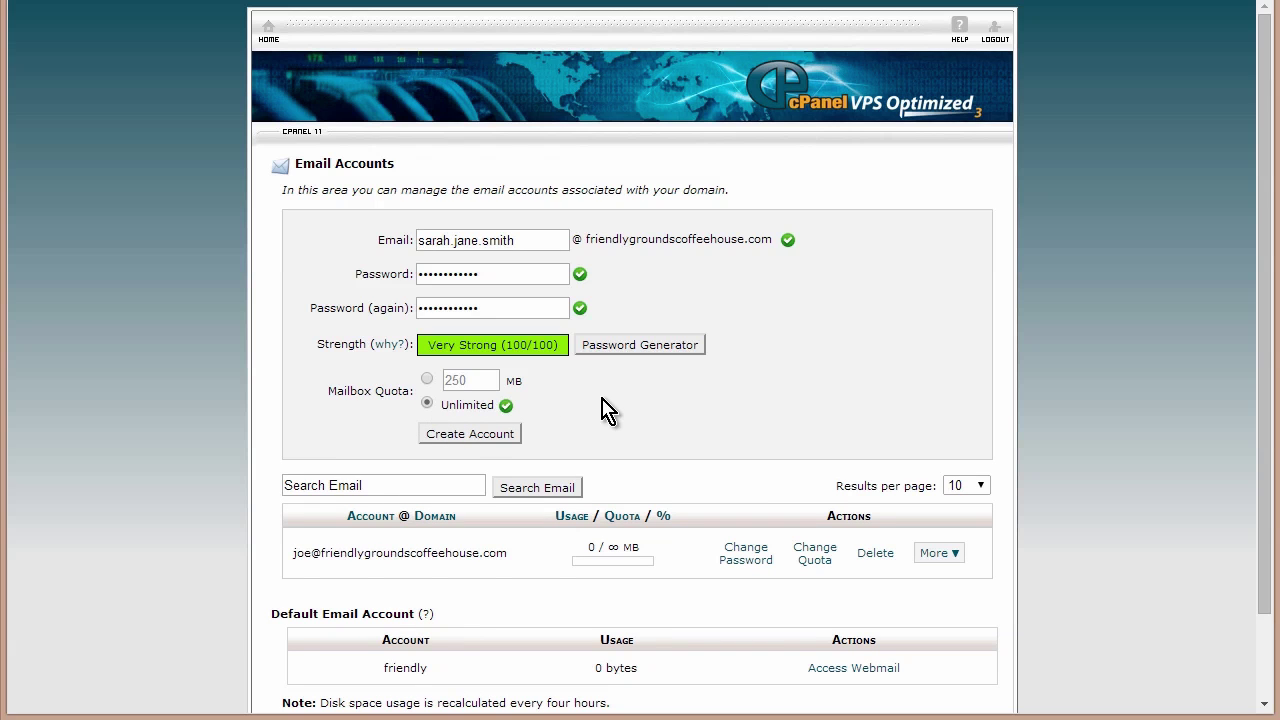
click(474, 435)
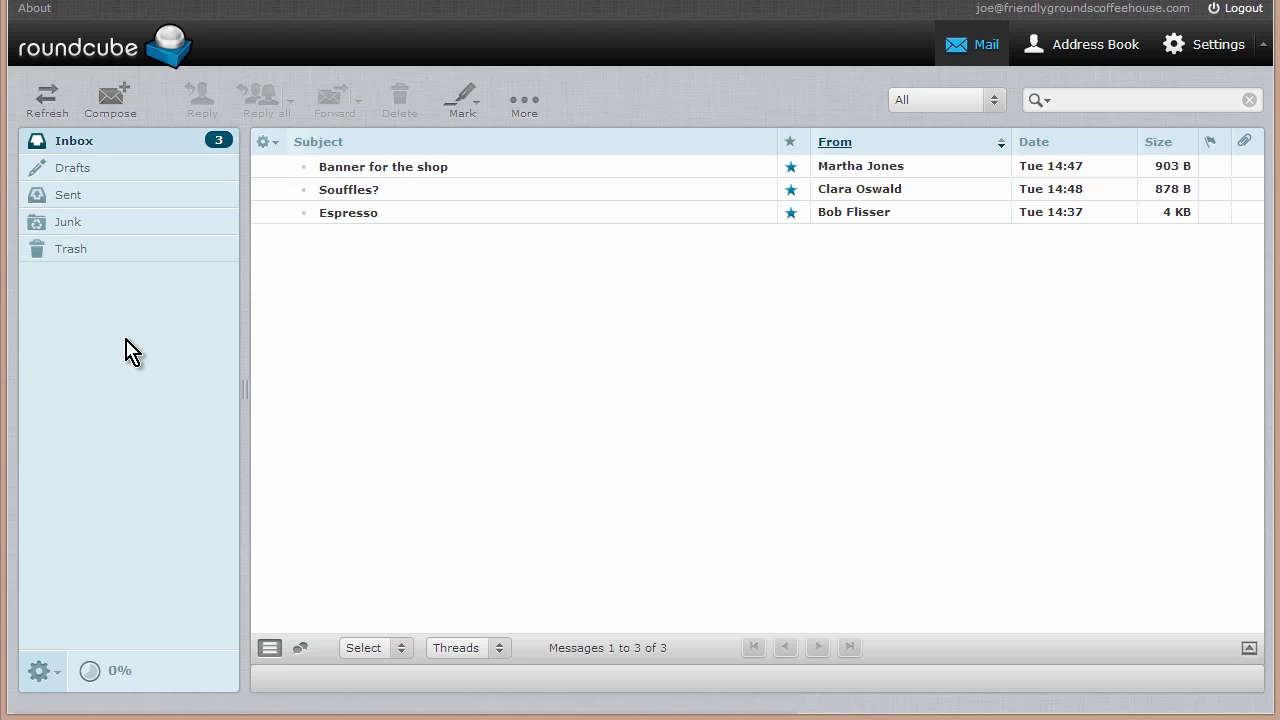
click(56, 679)
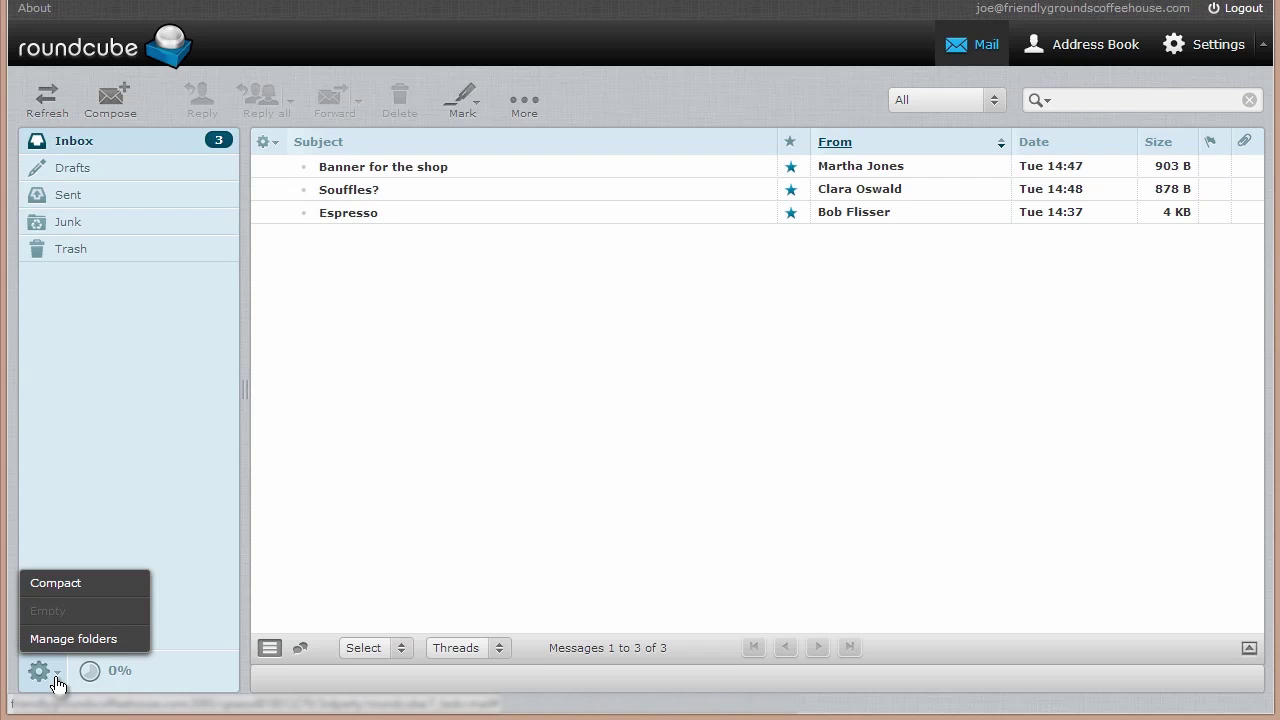
click(157, 483)
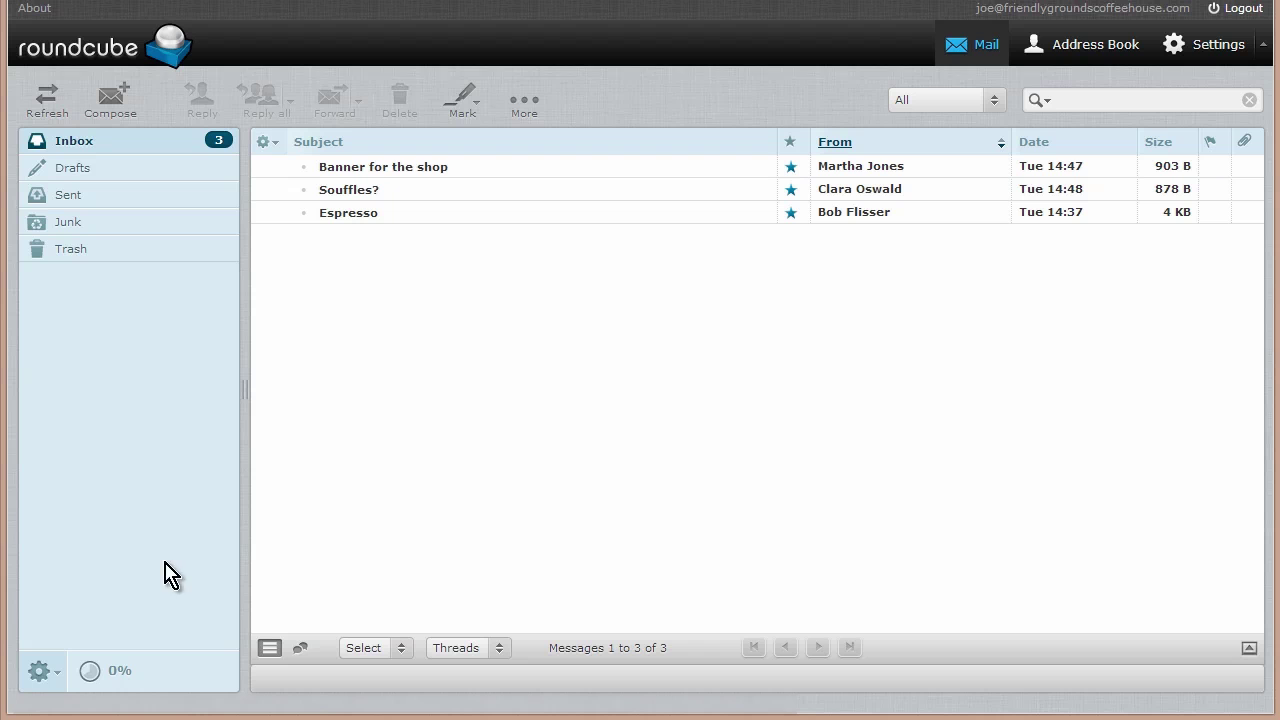
click(997, 106)
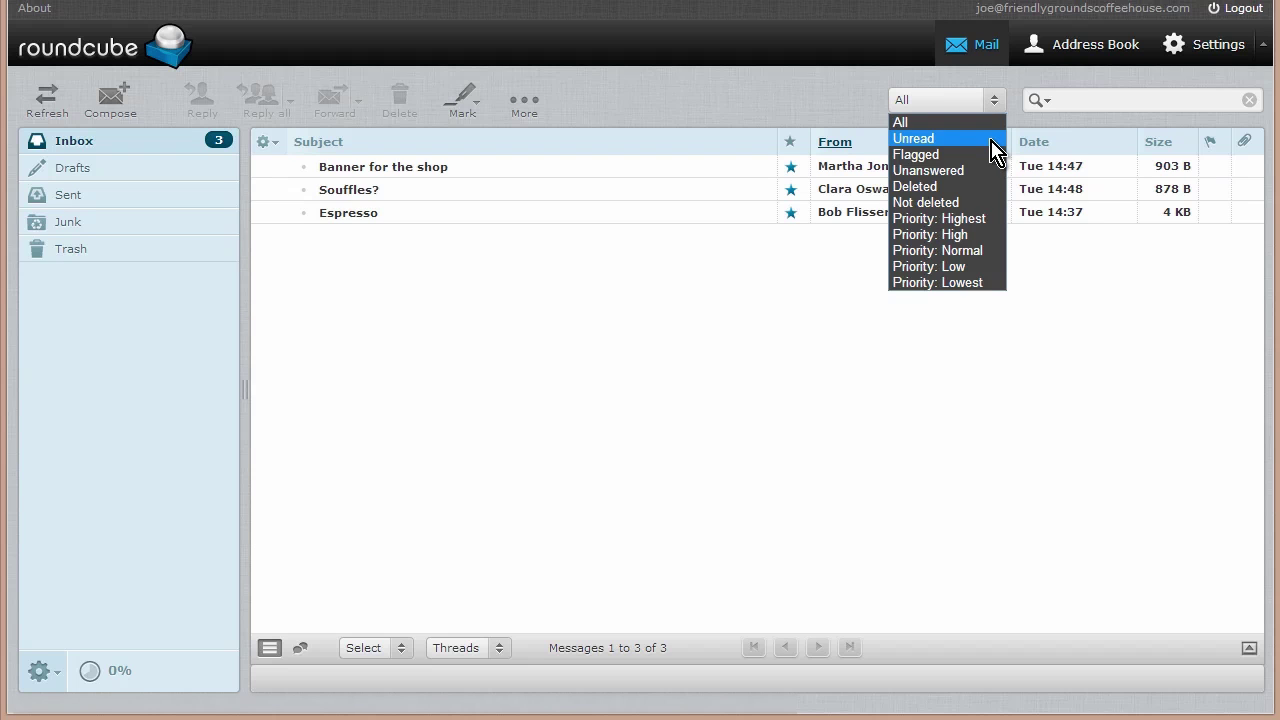
click(949, 403)
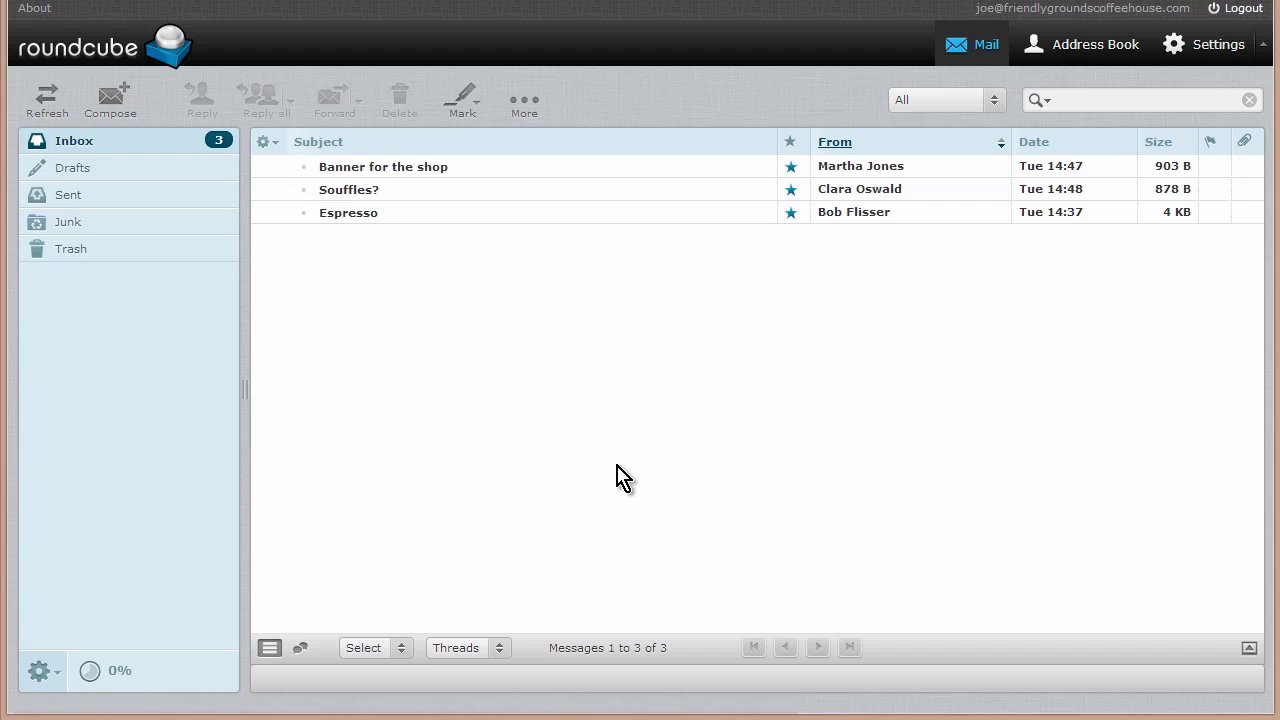
click(403, 652)
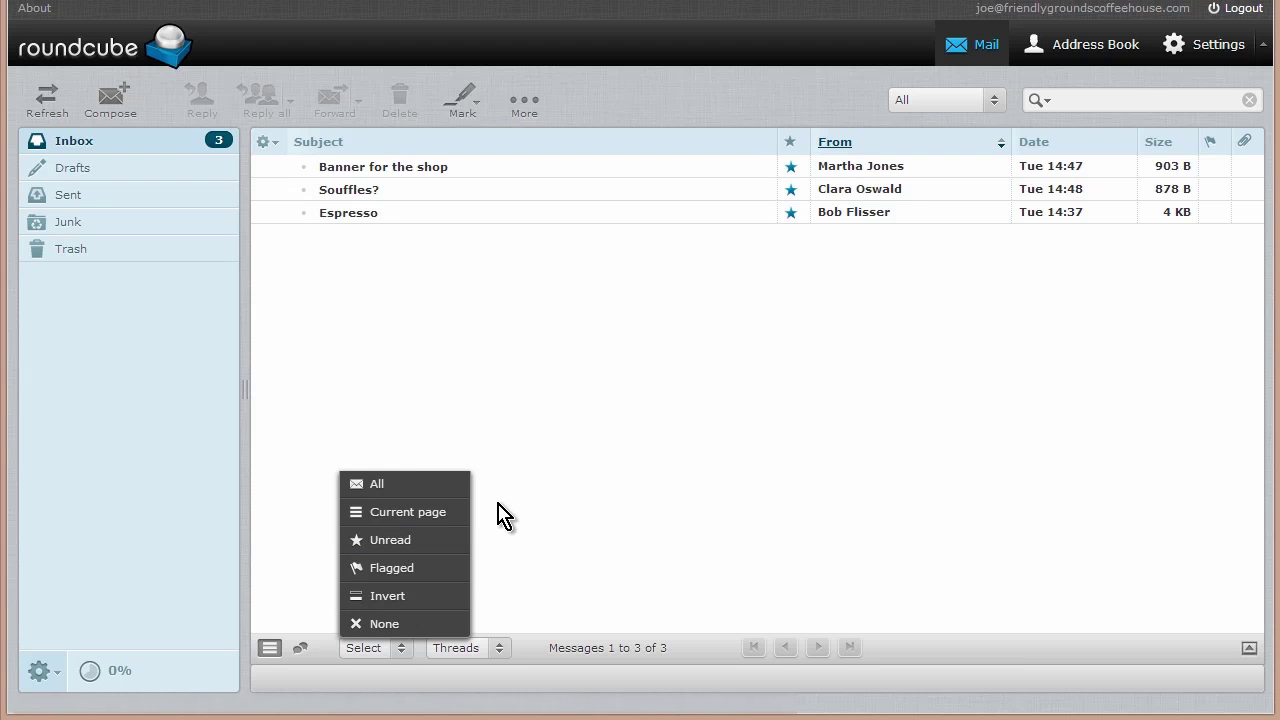
click(573, 492)
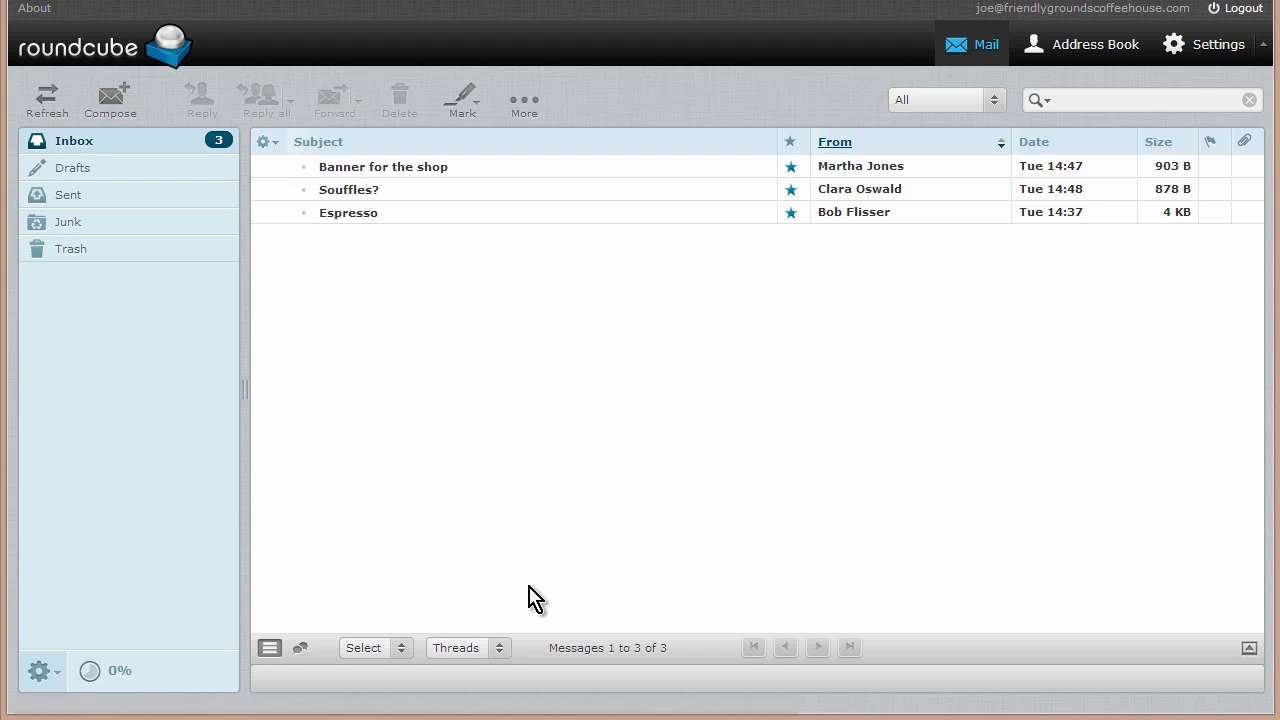
click(500, 649)
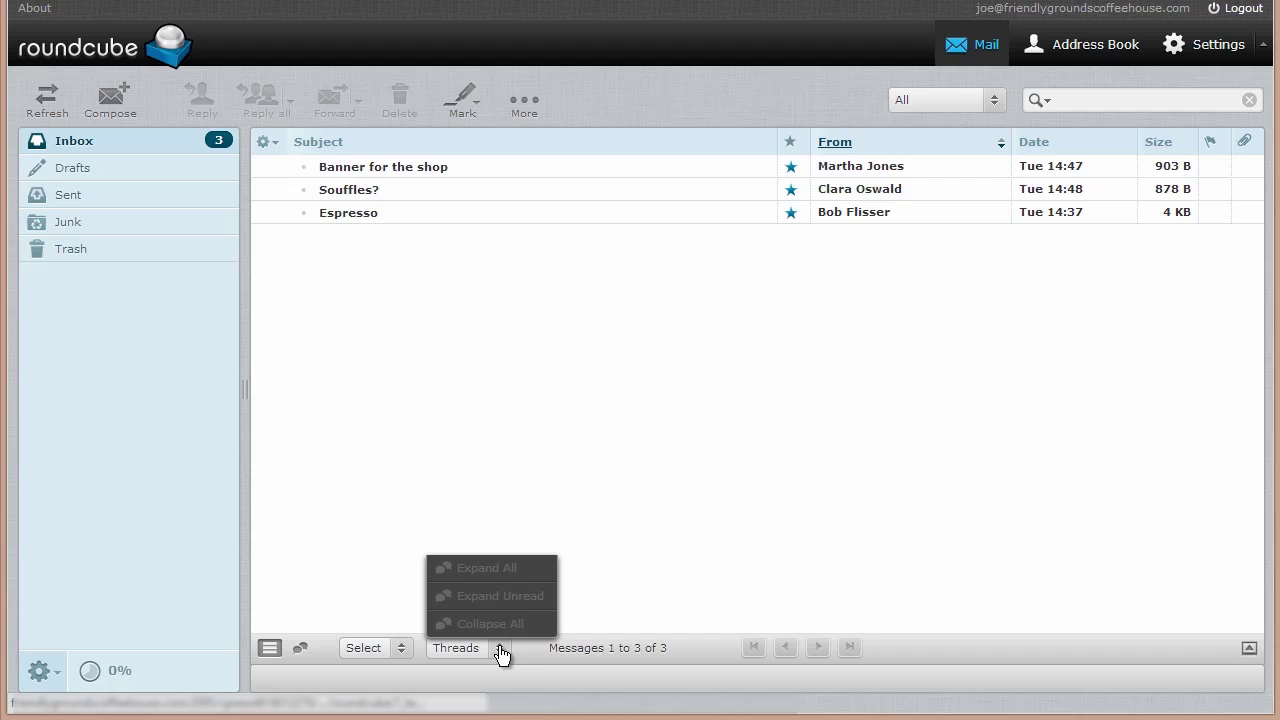
click(700, 479)
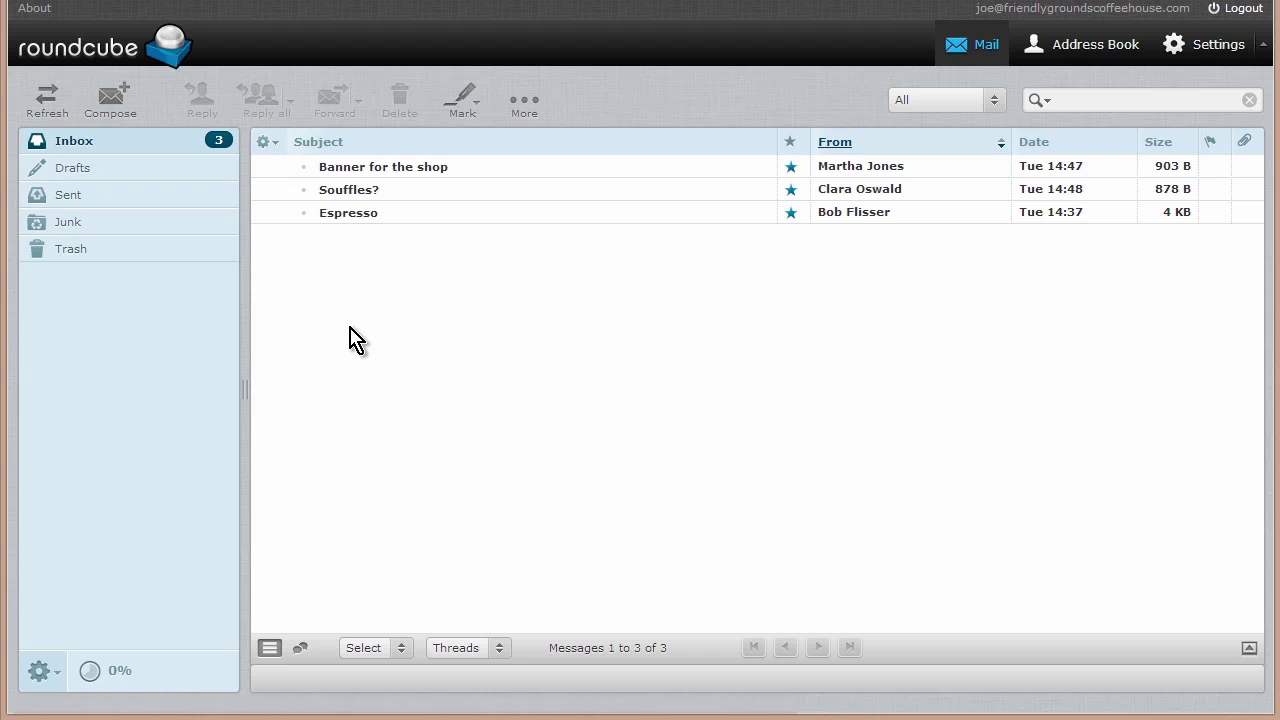
click(1045, 147)
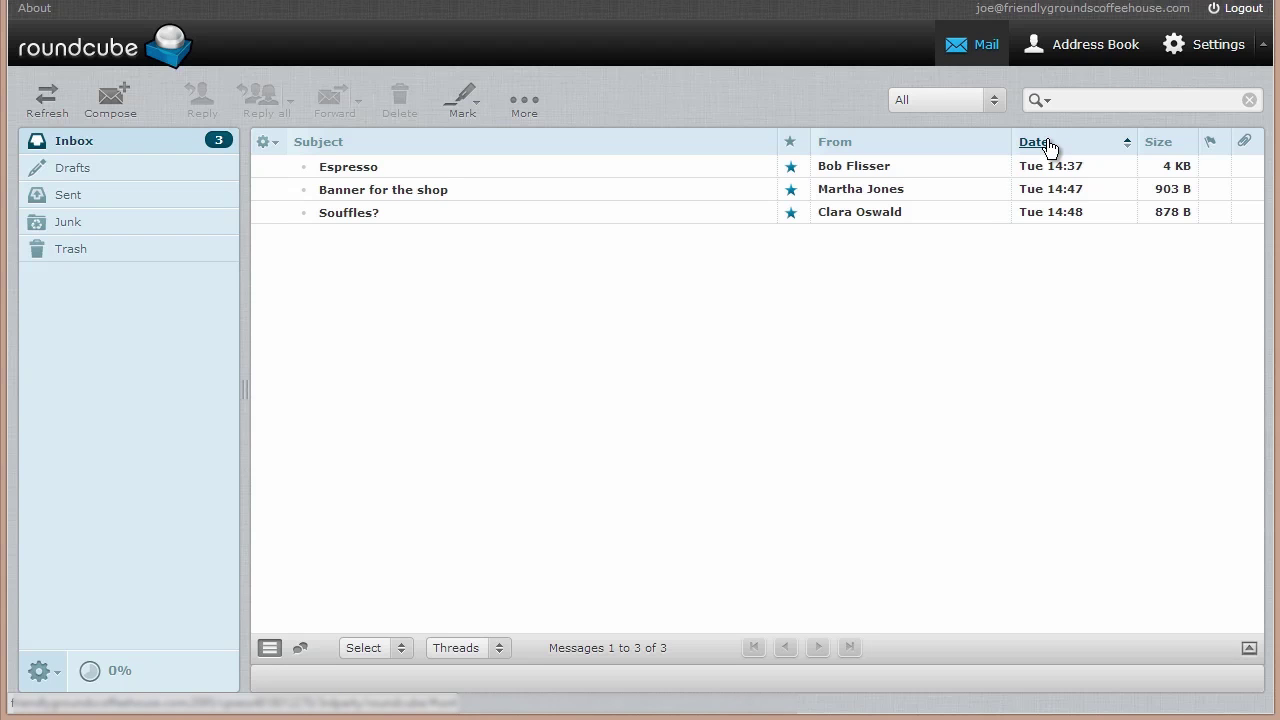
click(1043, 147)
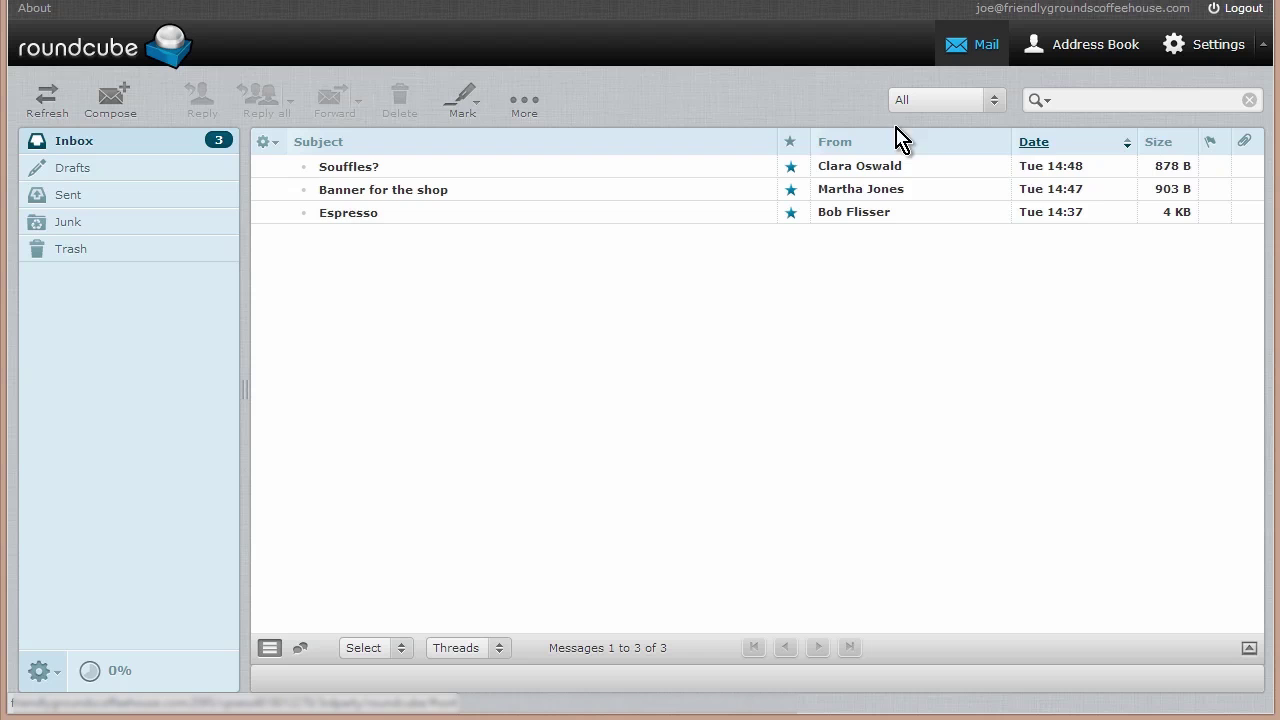
click(851, 147)
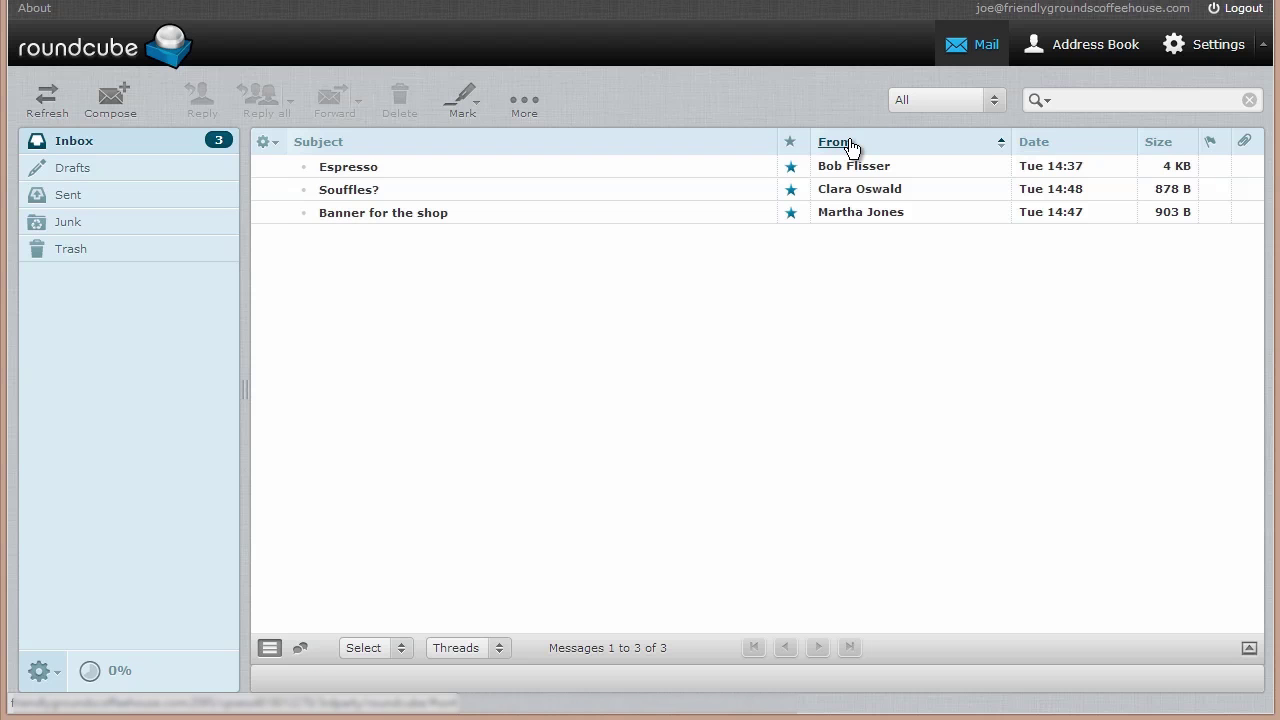
click(851, 147)
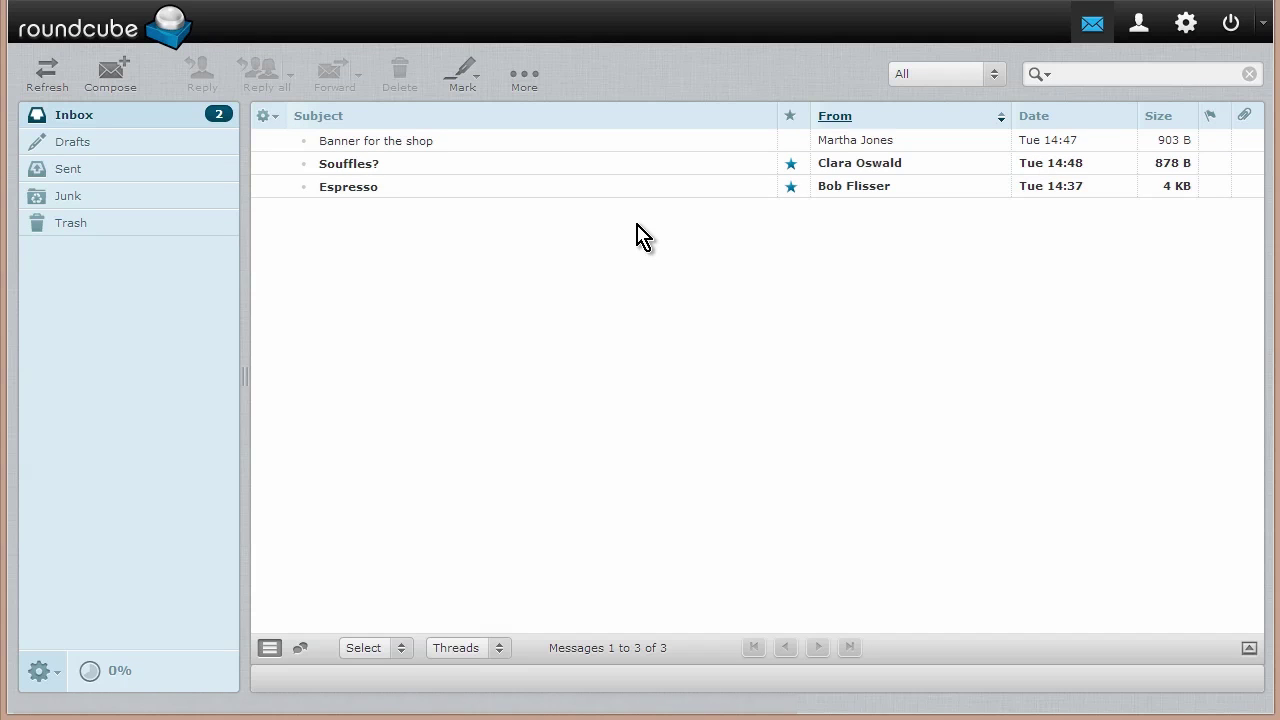
Search for 'master' across the entire message, leaving only Banner for the shop listed
click(1100, 77)
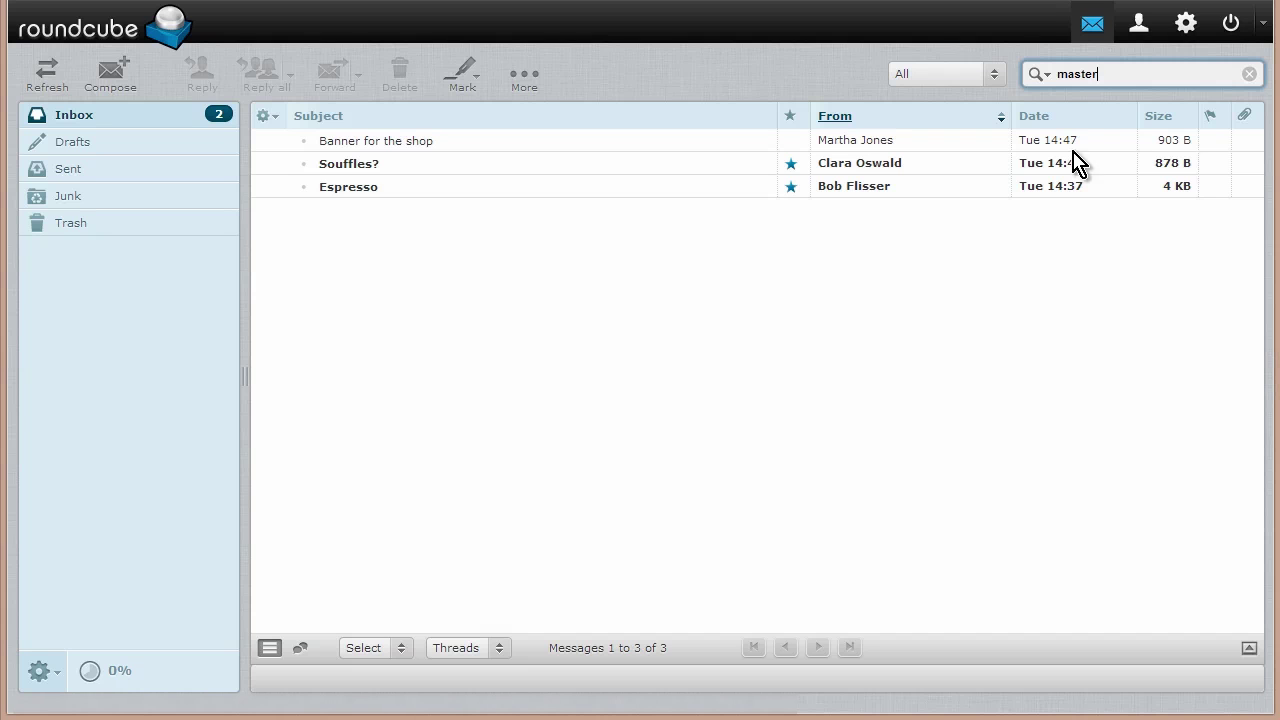
click(1048, 78)
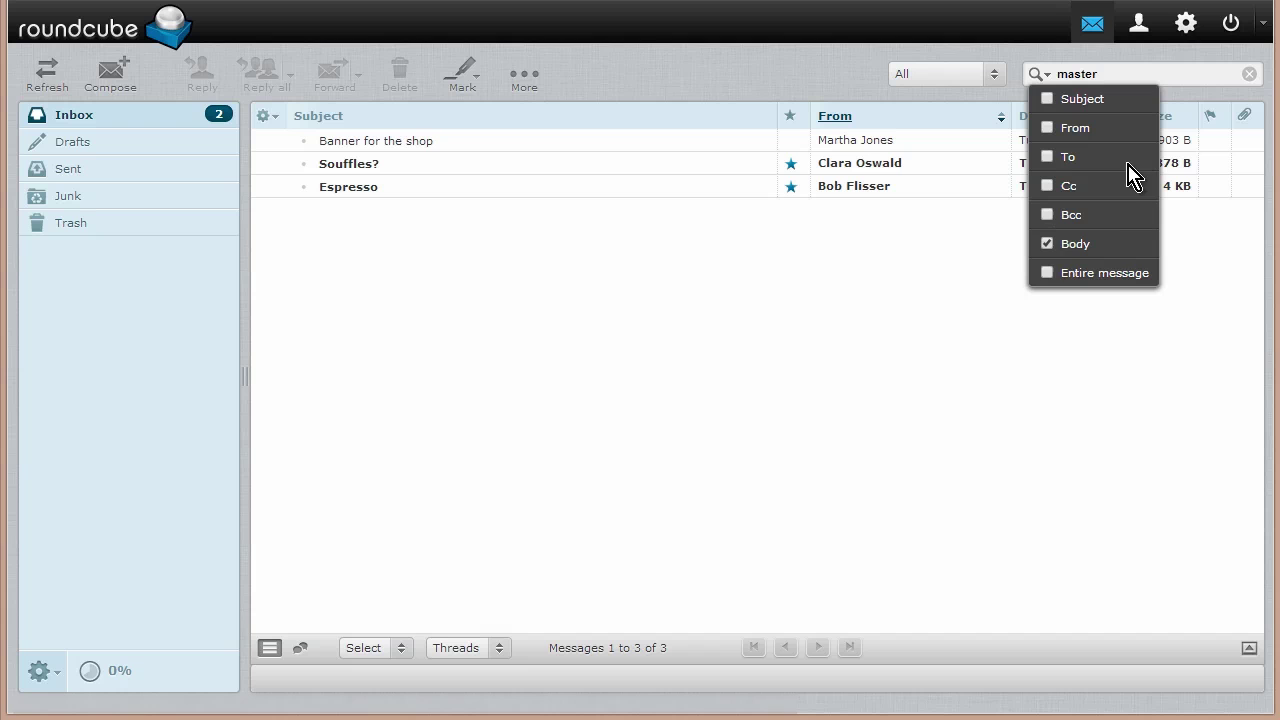
click(1049, 273)
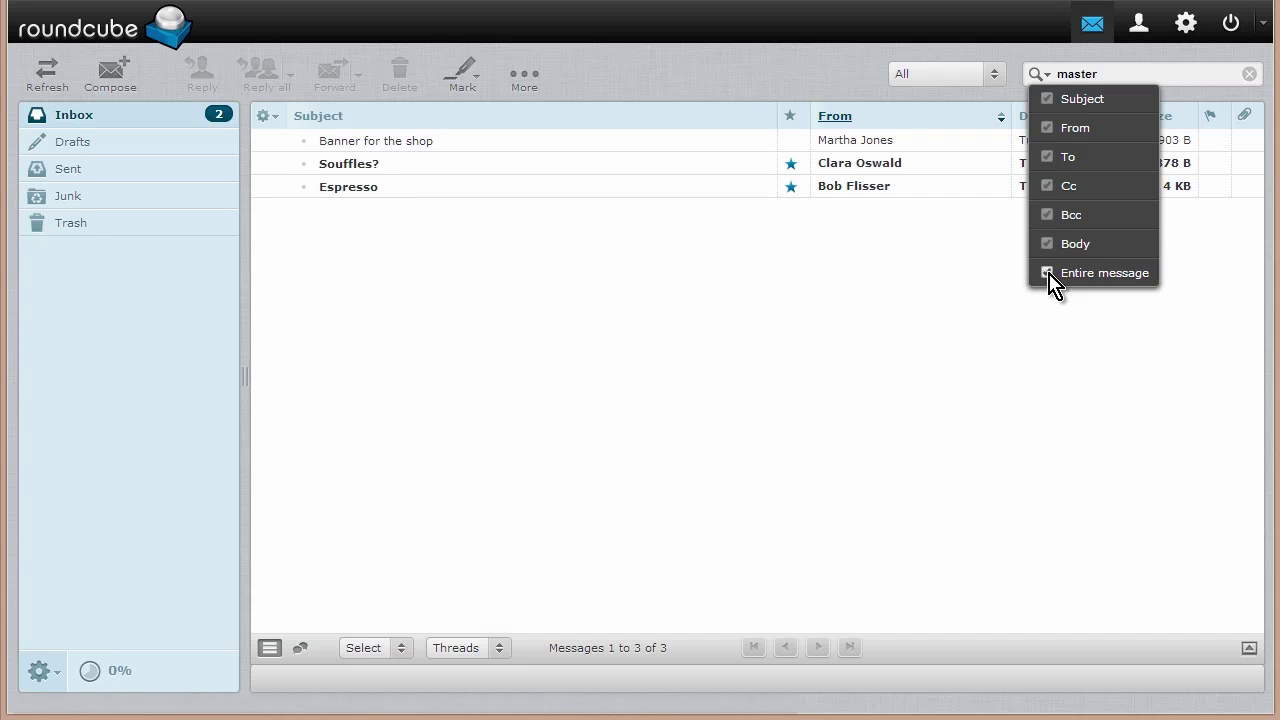
click(1191, 73)
key(Return)
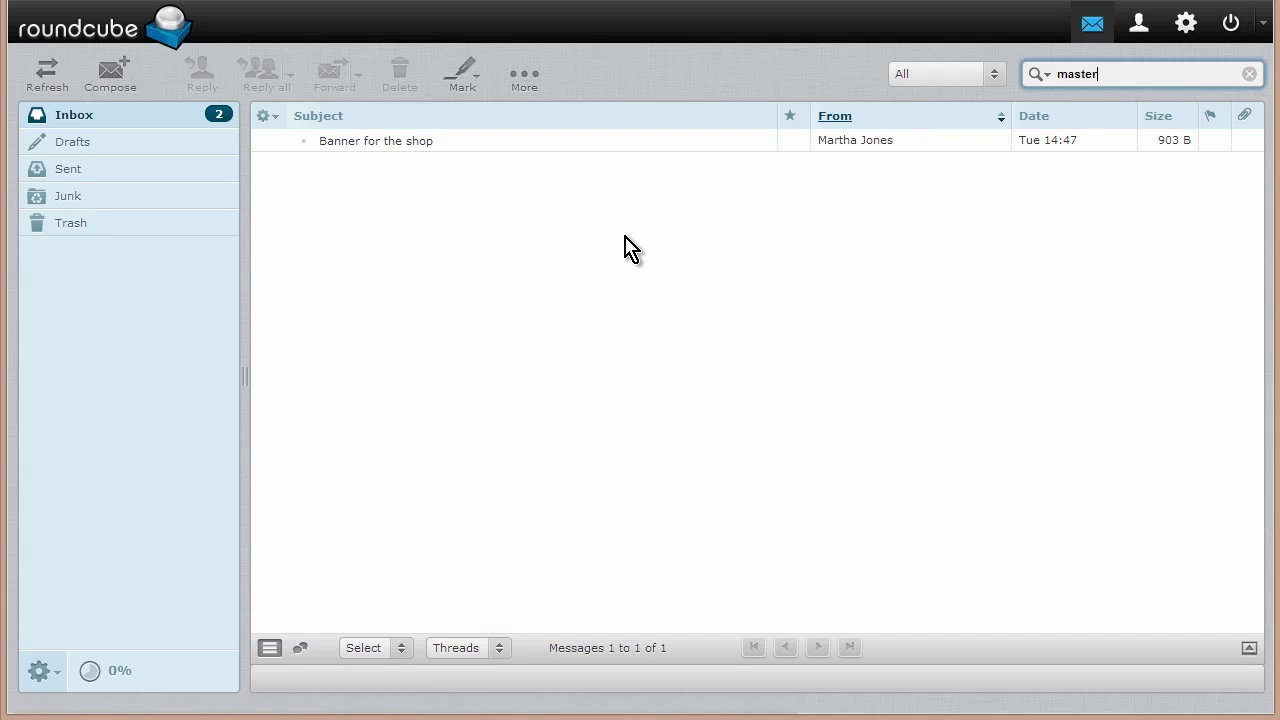
Open Banner for the shop, select the word master, then return to the Inbox search box
double_click(455, 141)
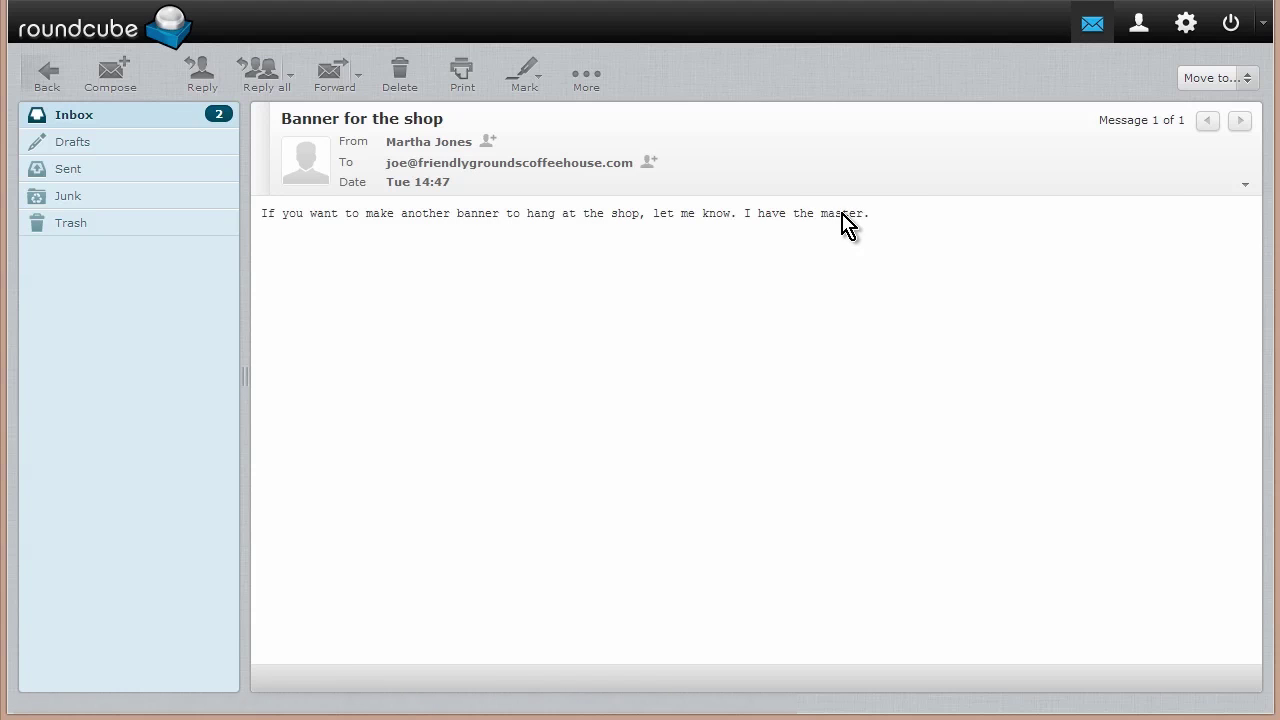
double_click(842, 214)
click(110, 32)
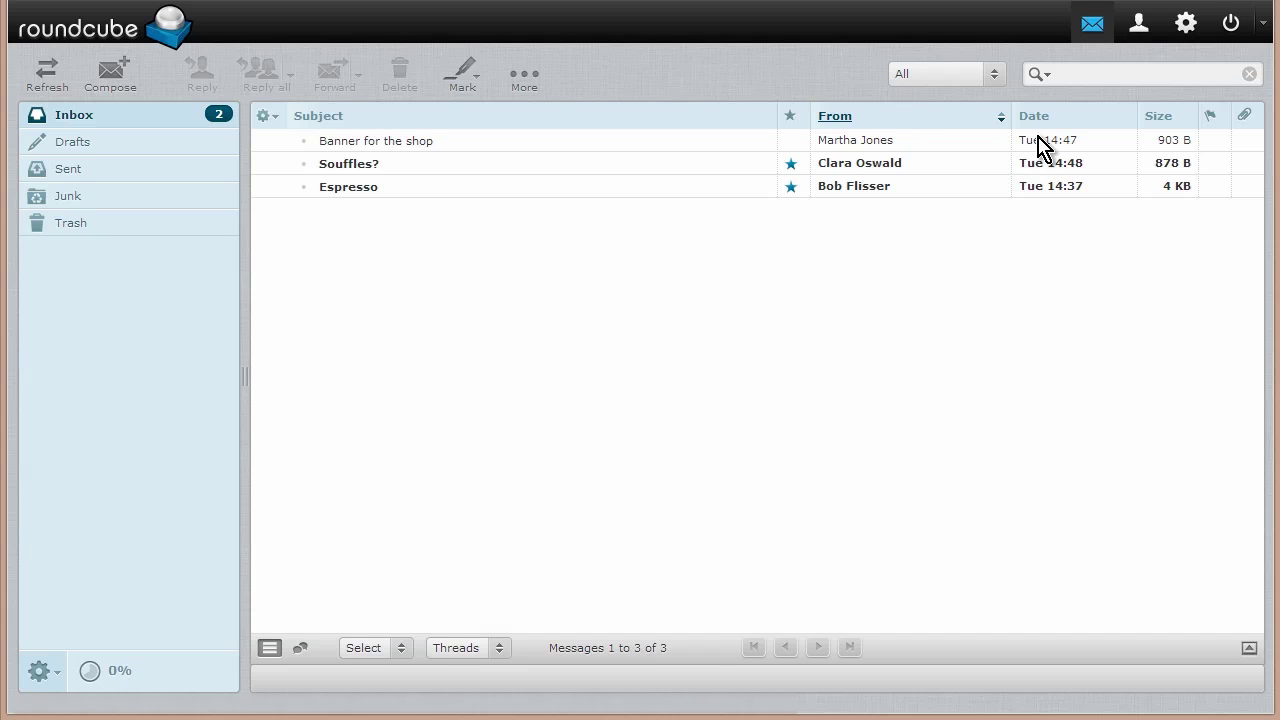
click(1076, 76)
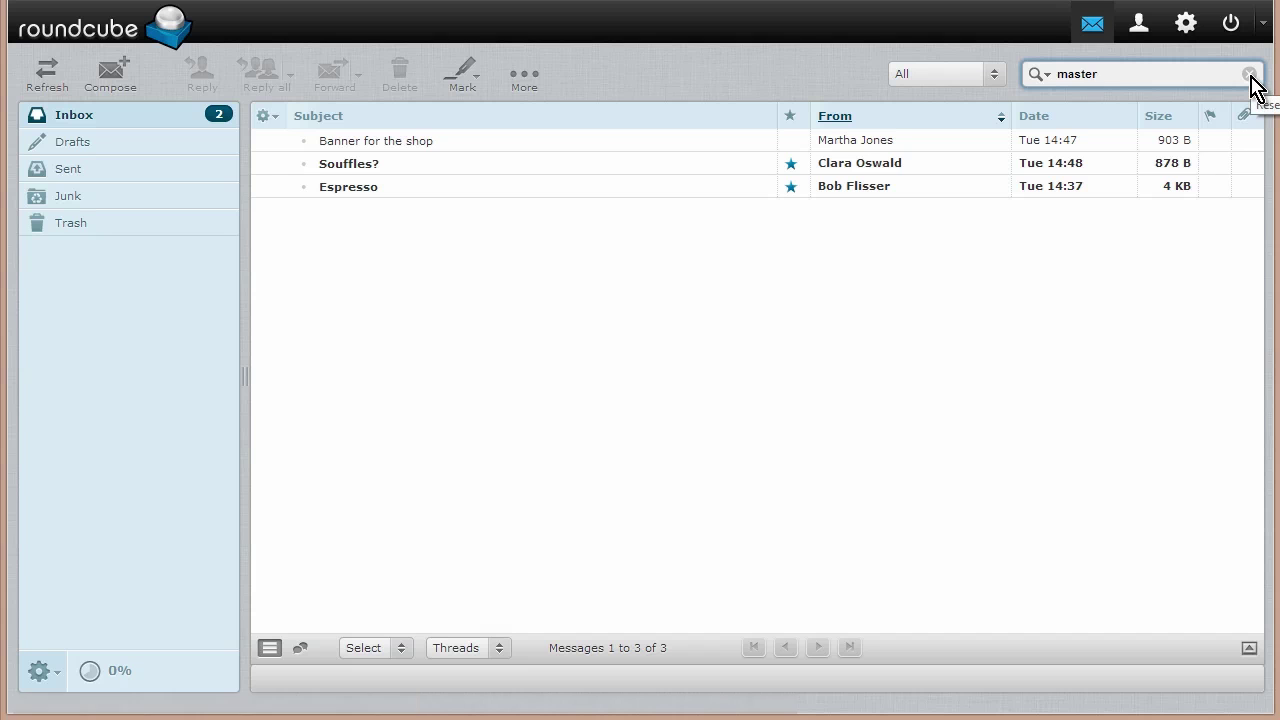
Clear the search, preview Banner for the shop in a resized pane, and toggle its raw headers
click(1250, 75)
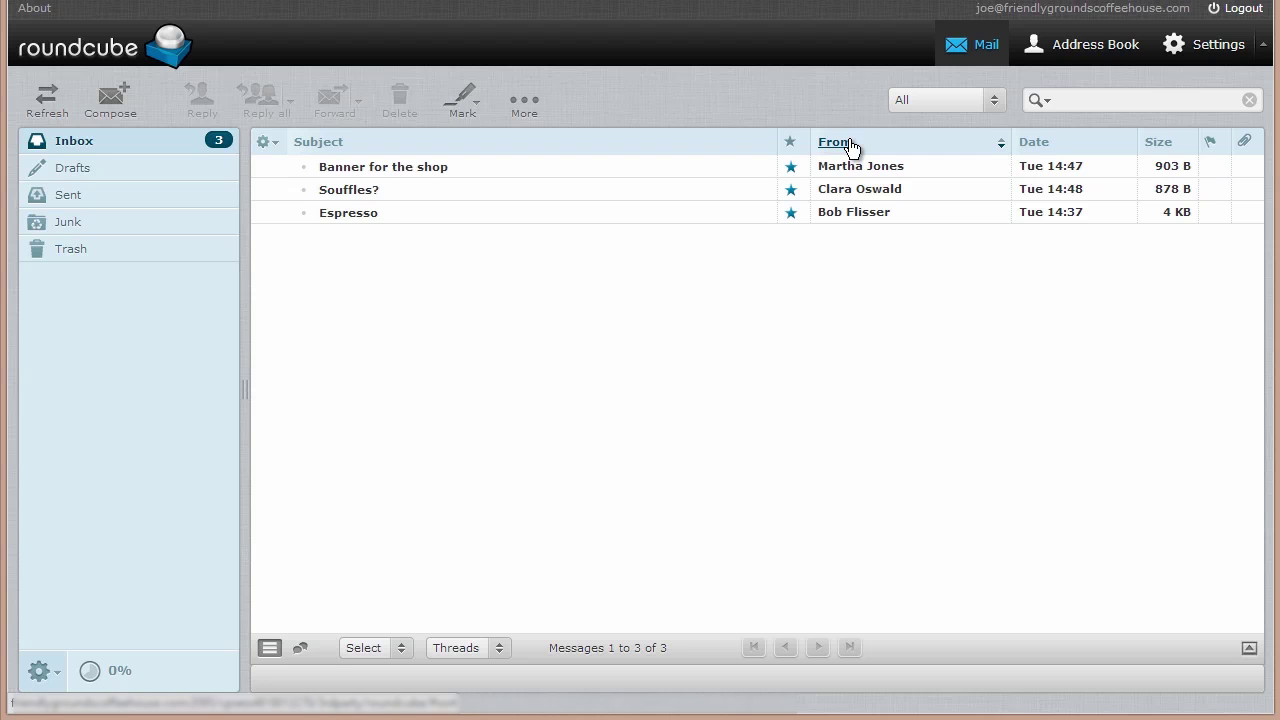
click(1250, 655)
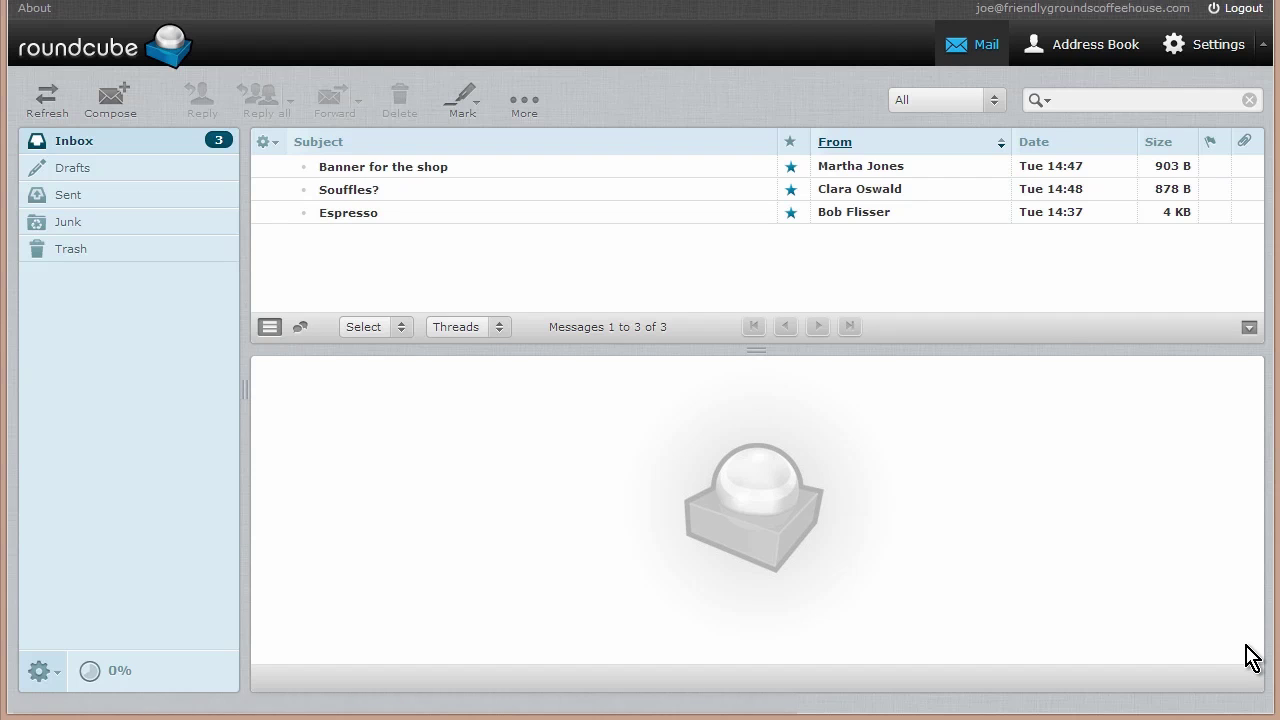
click(465, 177)
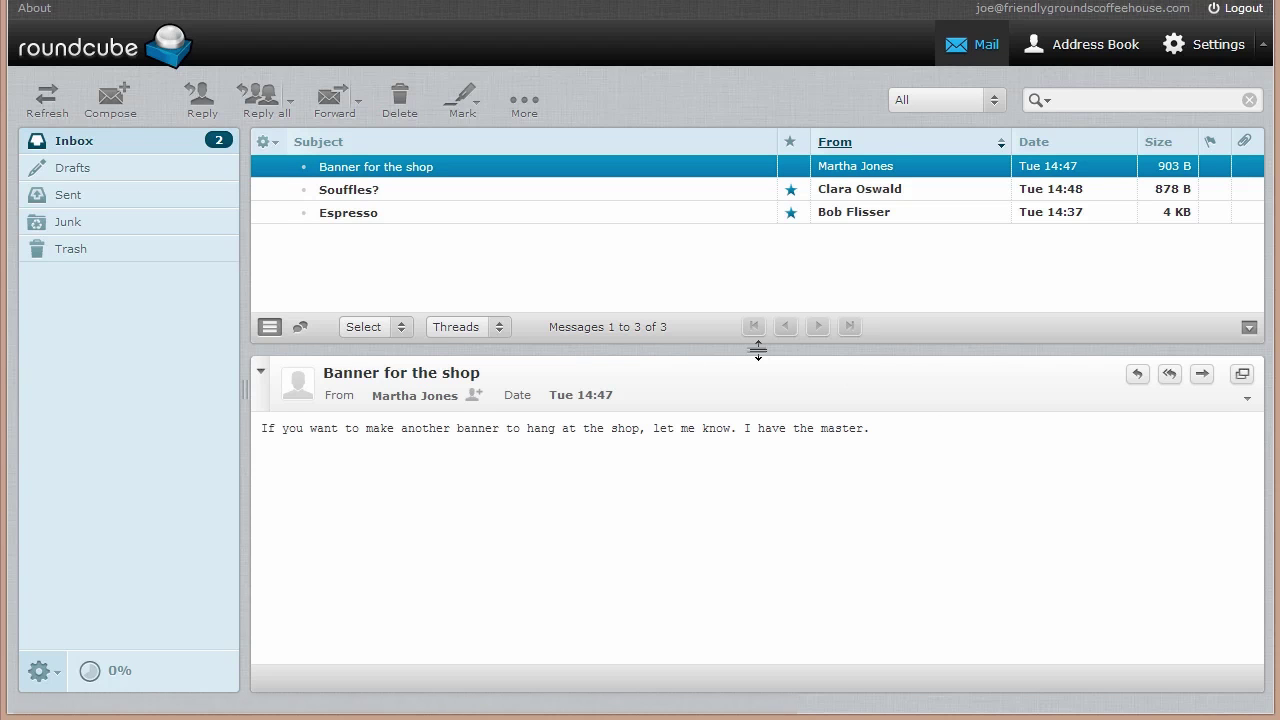
drag(757, 353, 752, 407)
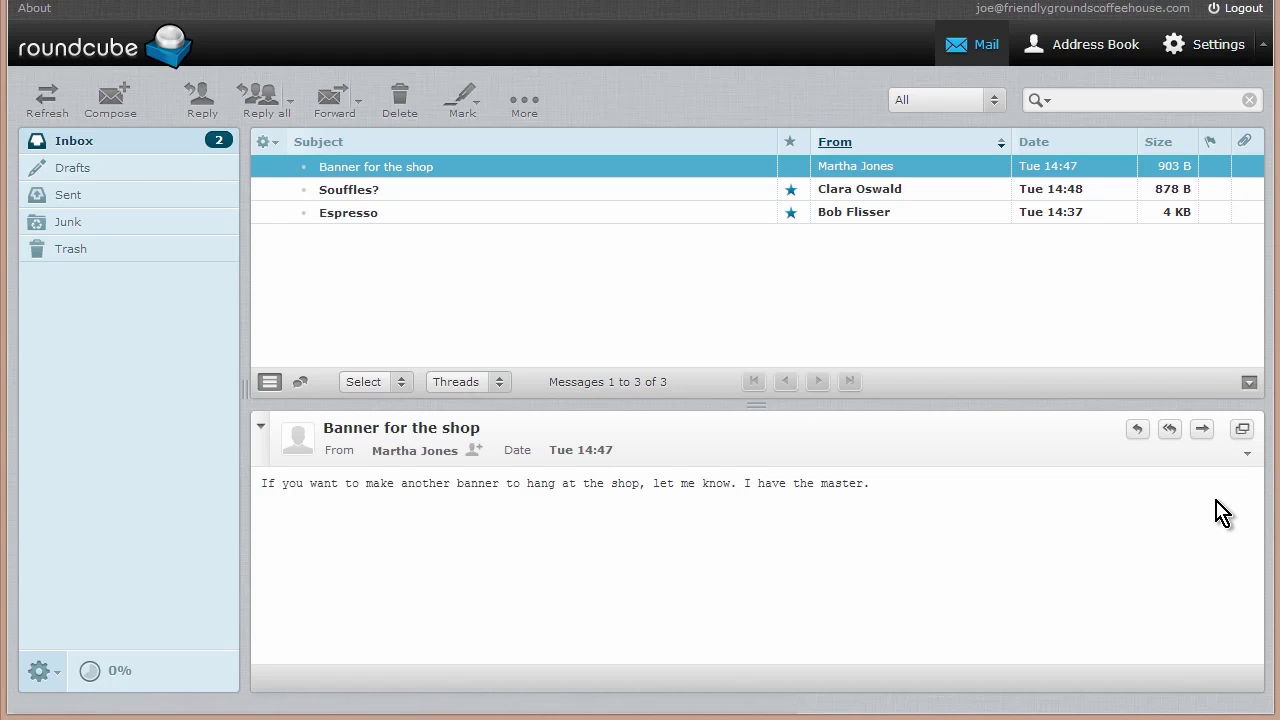
click(1250, 460)
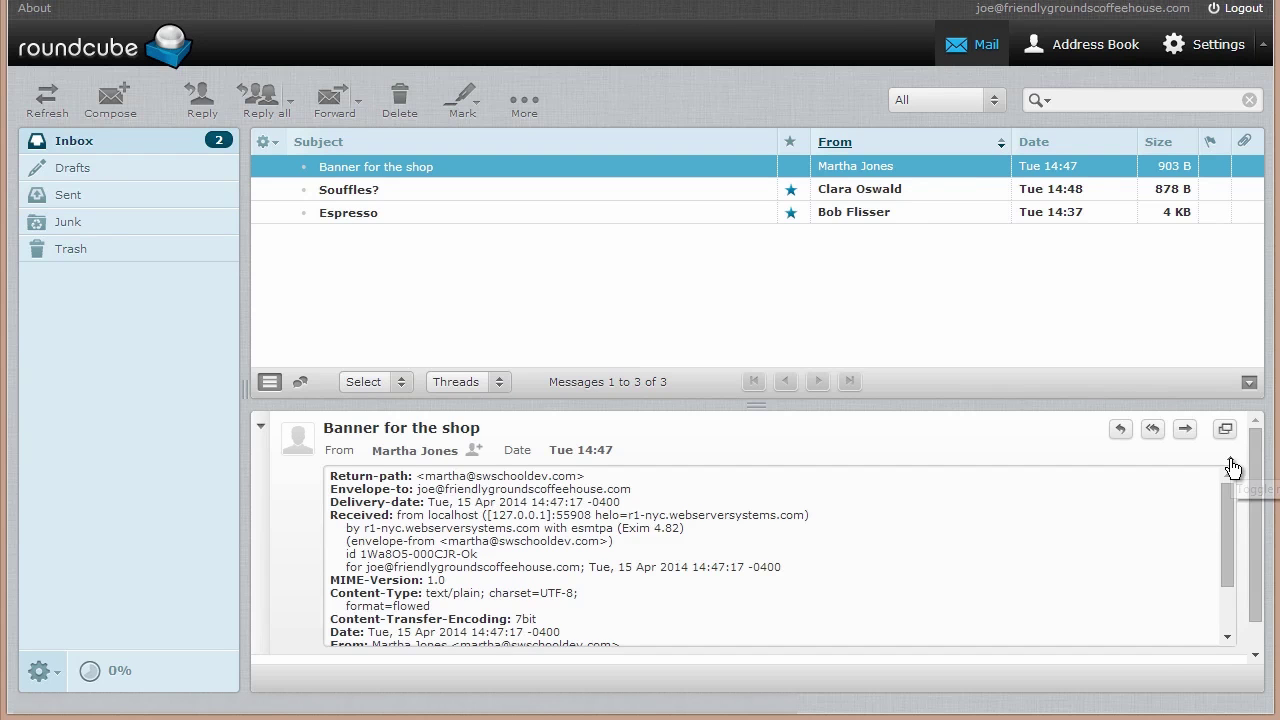
click(1233, 469)
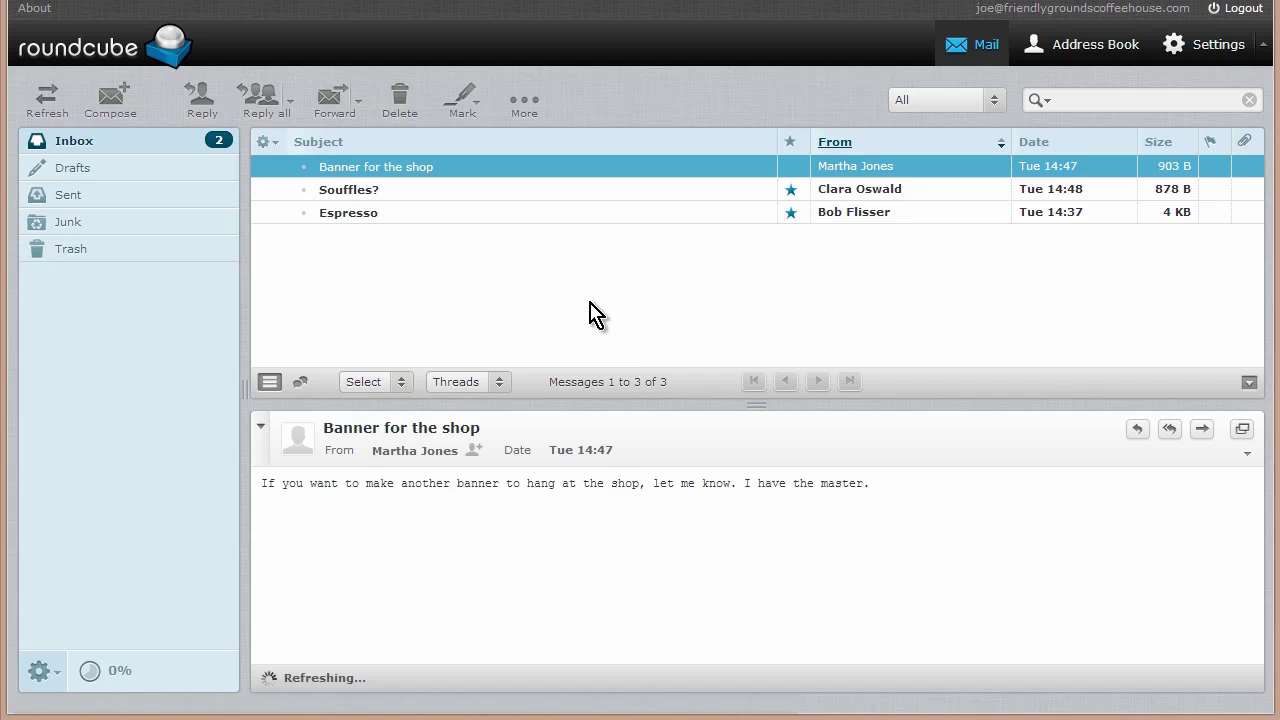
Collapse the preview pane, open Souffles? to read it, and return to the Inbox
click(1248, 386)
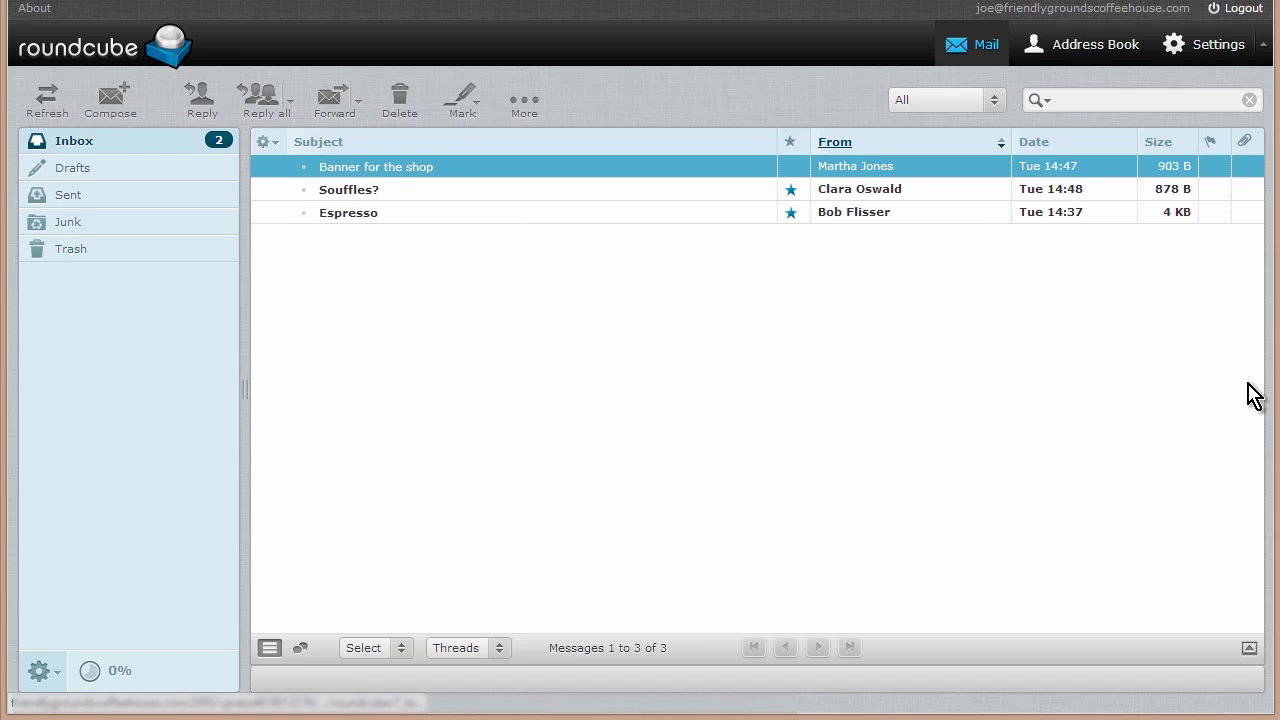
double_click(495, 200)
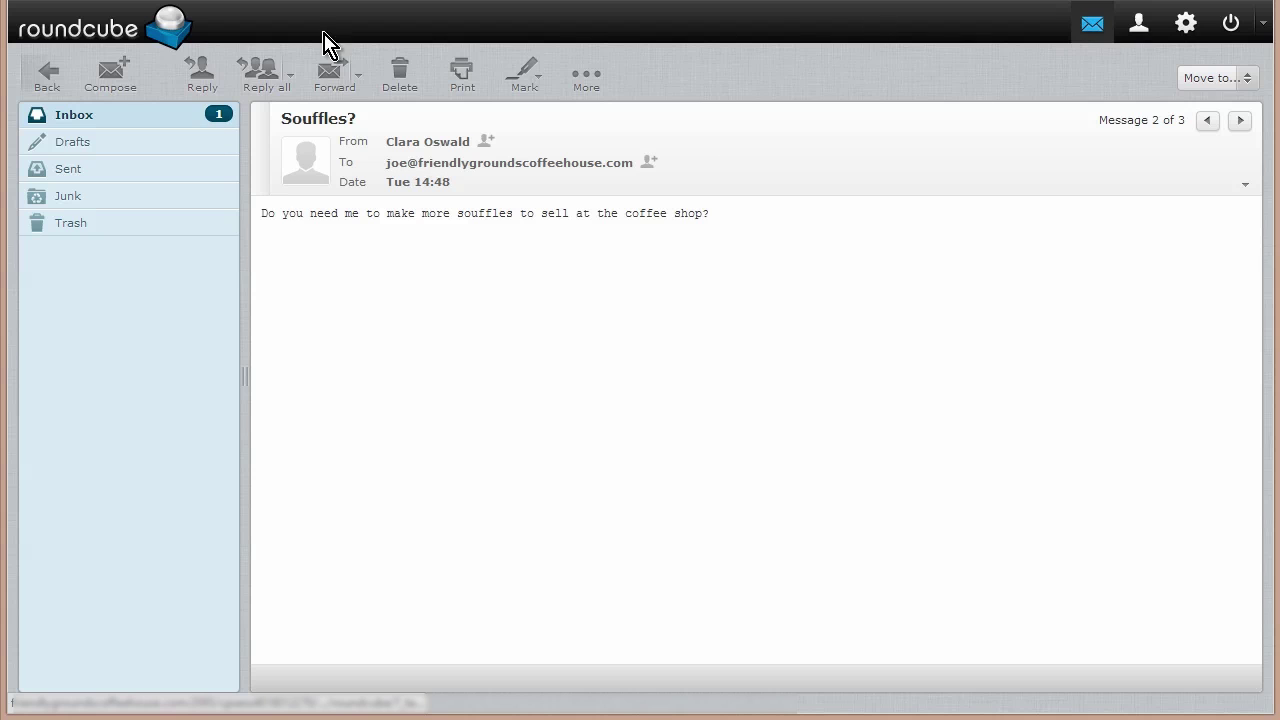
click(118, 33)
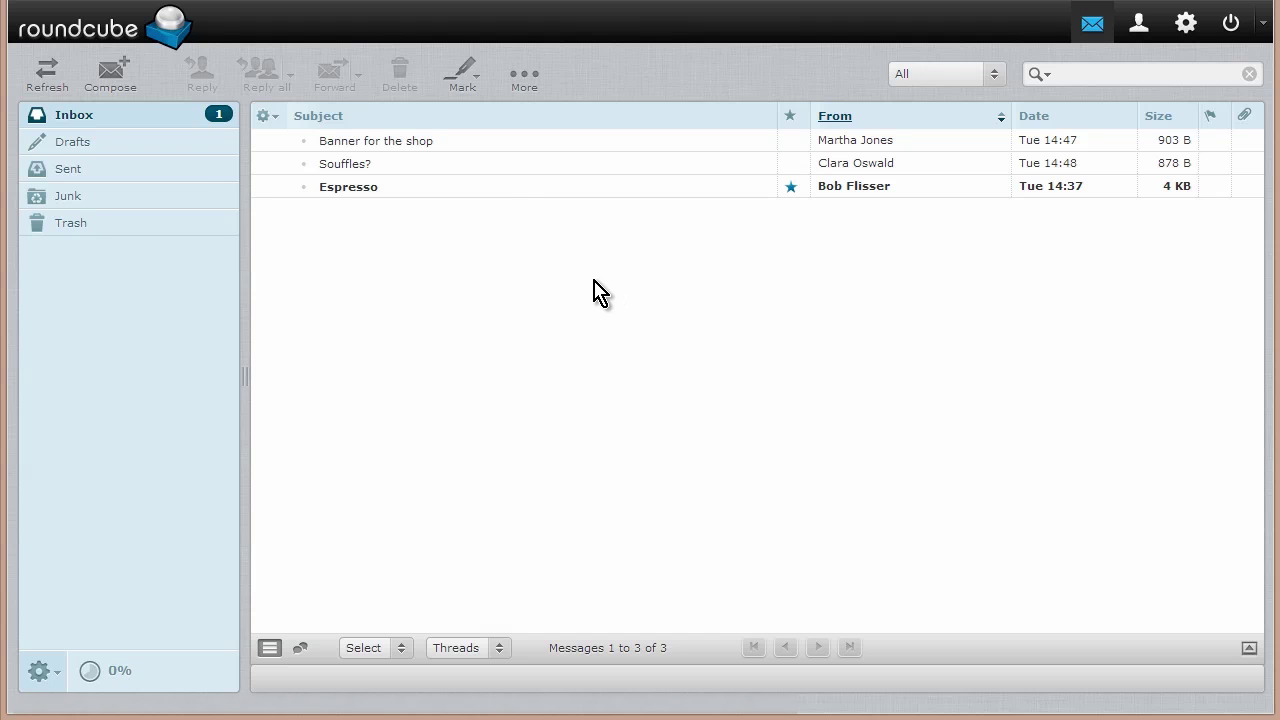
Mark the Souffles? message as unread from the Mark menu
click(471, 168)
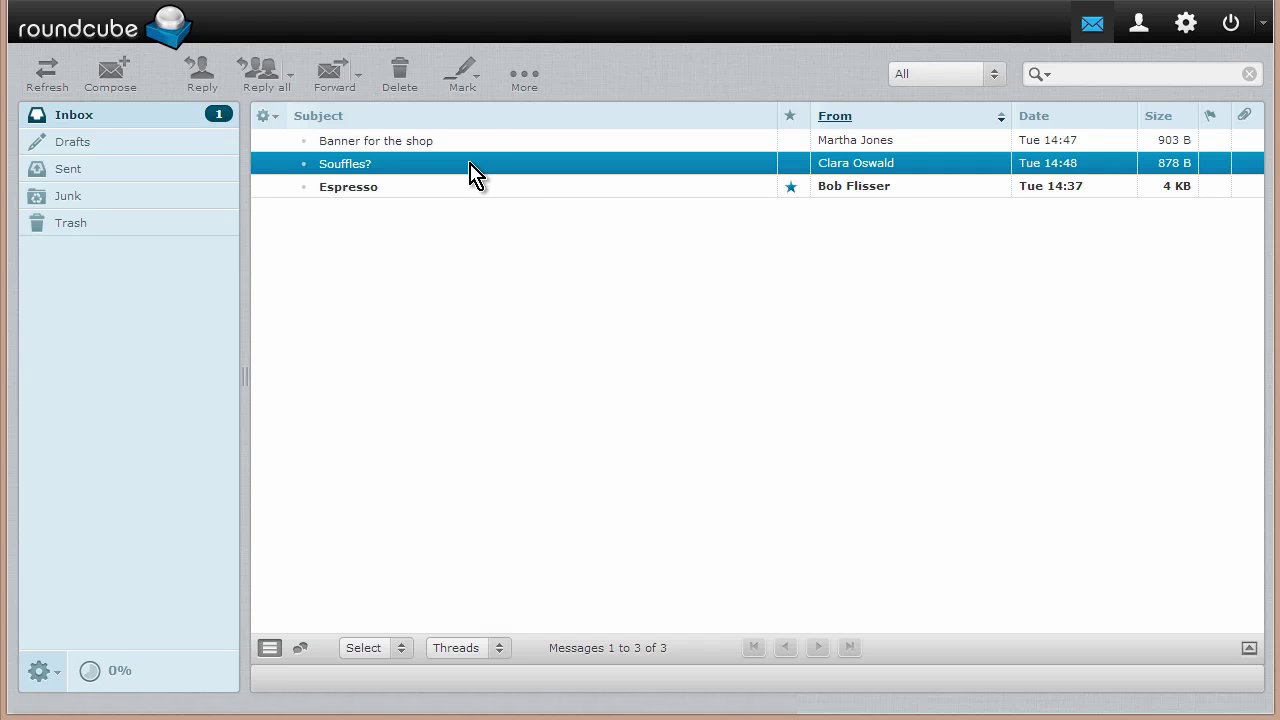
click(478, 88)
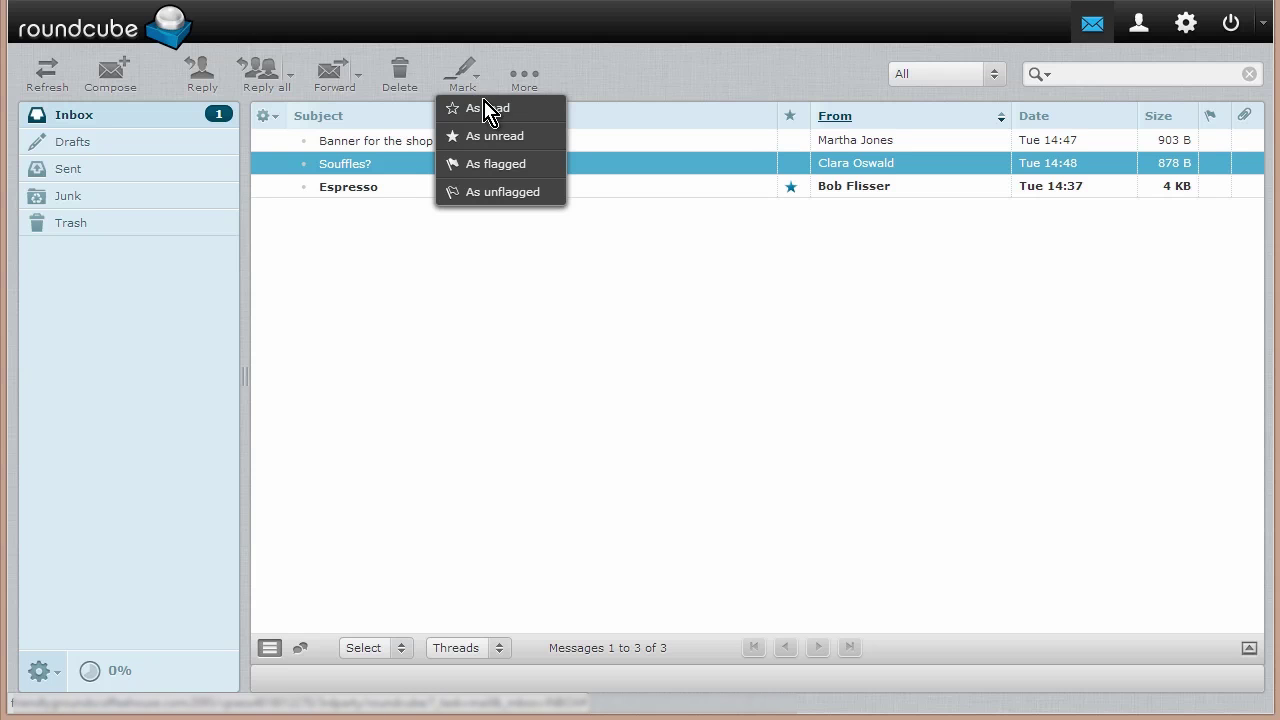
click(549, 148)
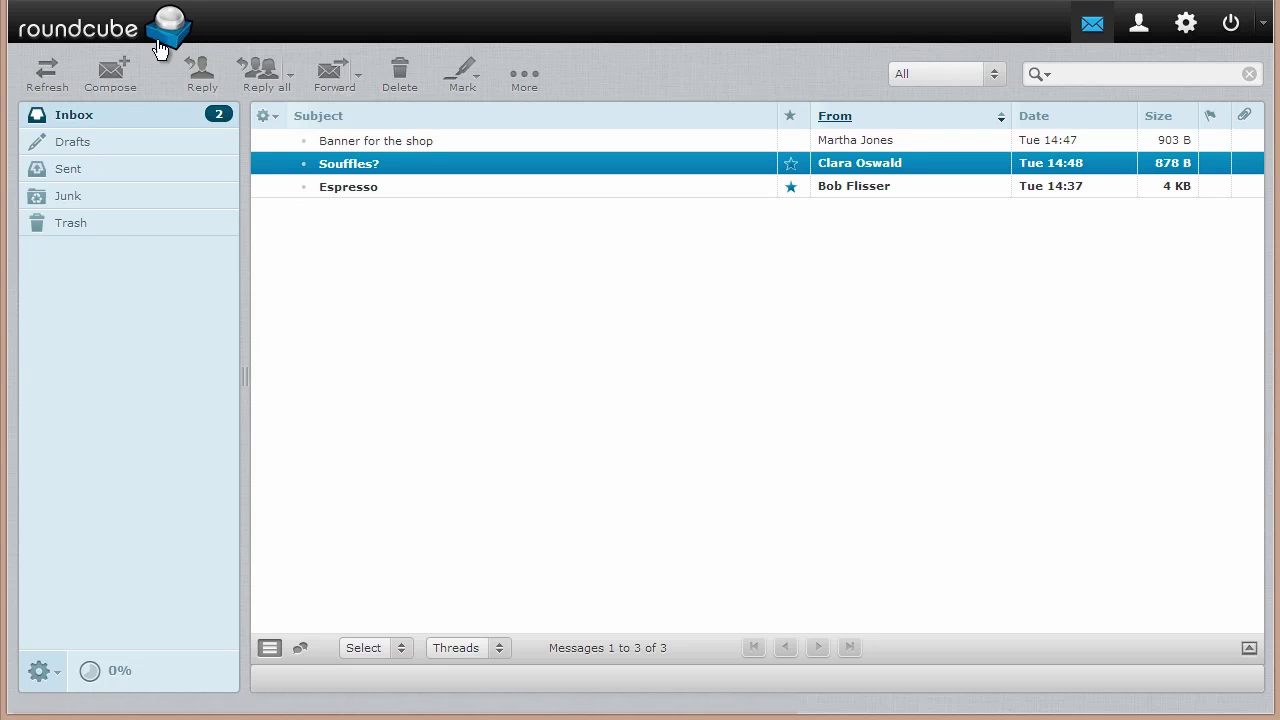
Start a new message with a To recipient, a Cc address, and an added Bcc line
click(117, 80)
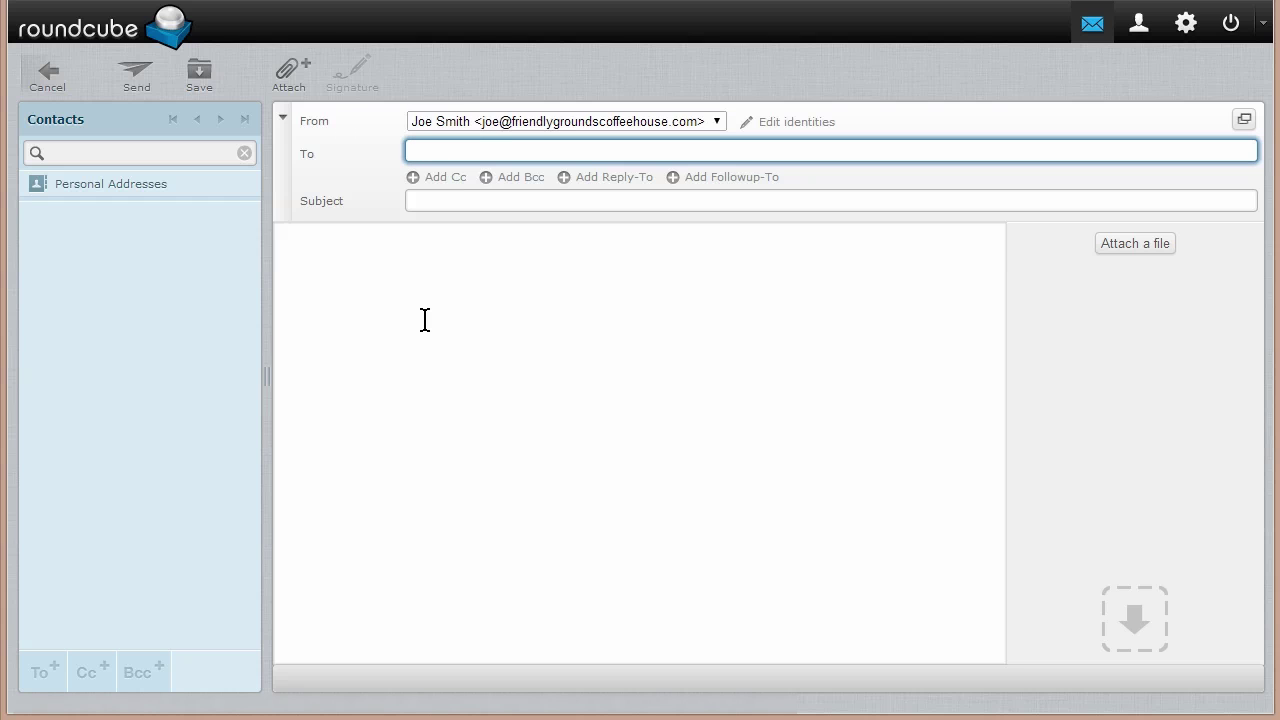
text(someone@somewhere.com)
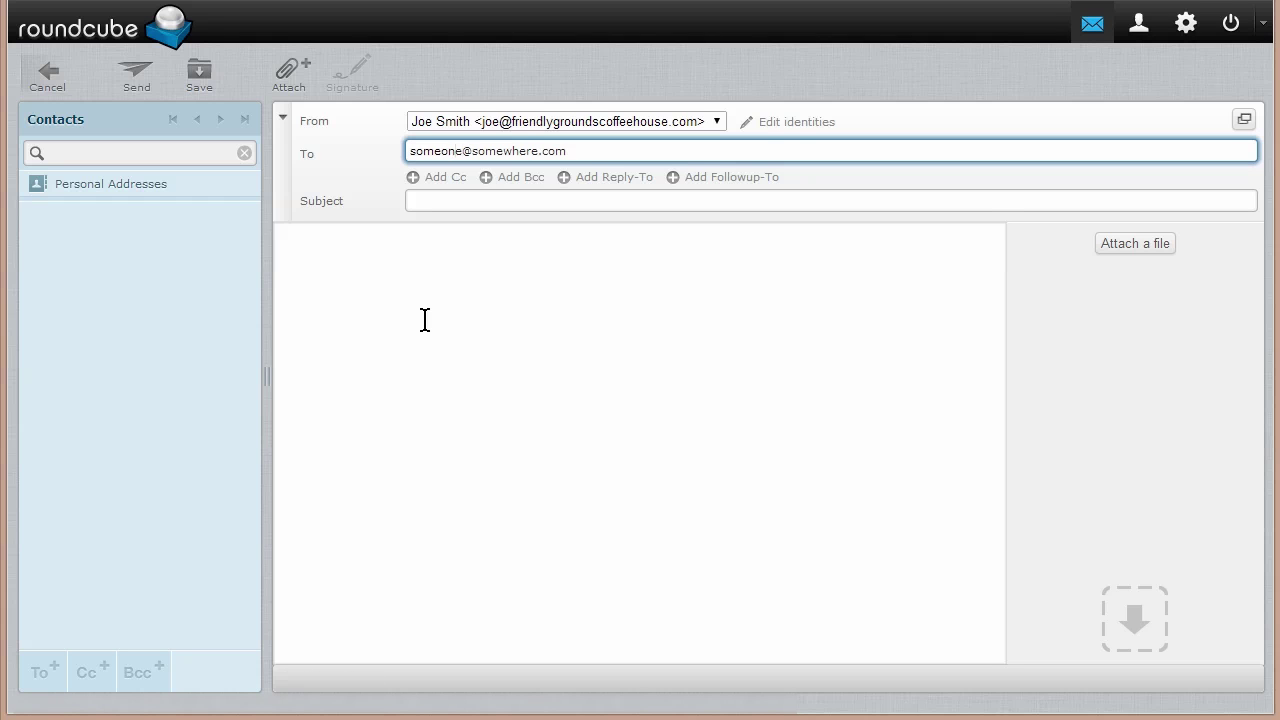
click(437, 178)
click(440, 186)
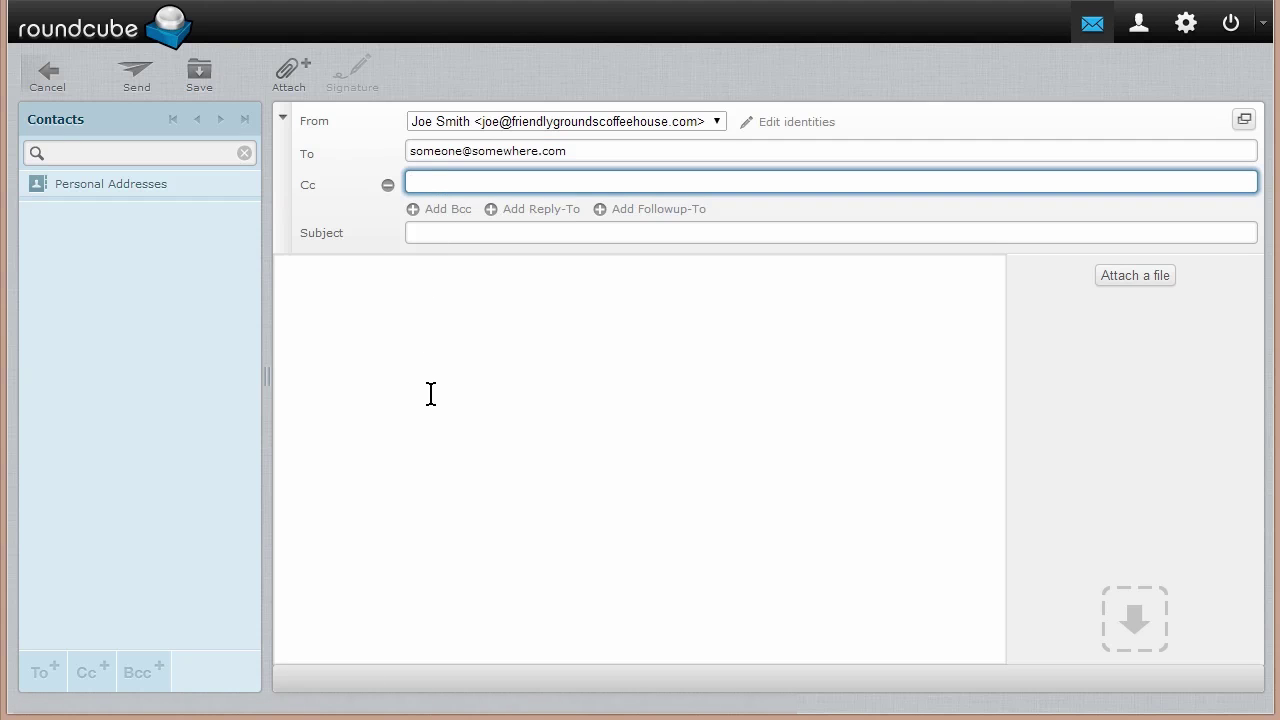
text(someone.else@somewhere.com)
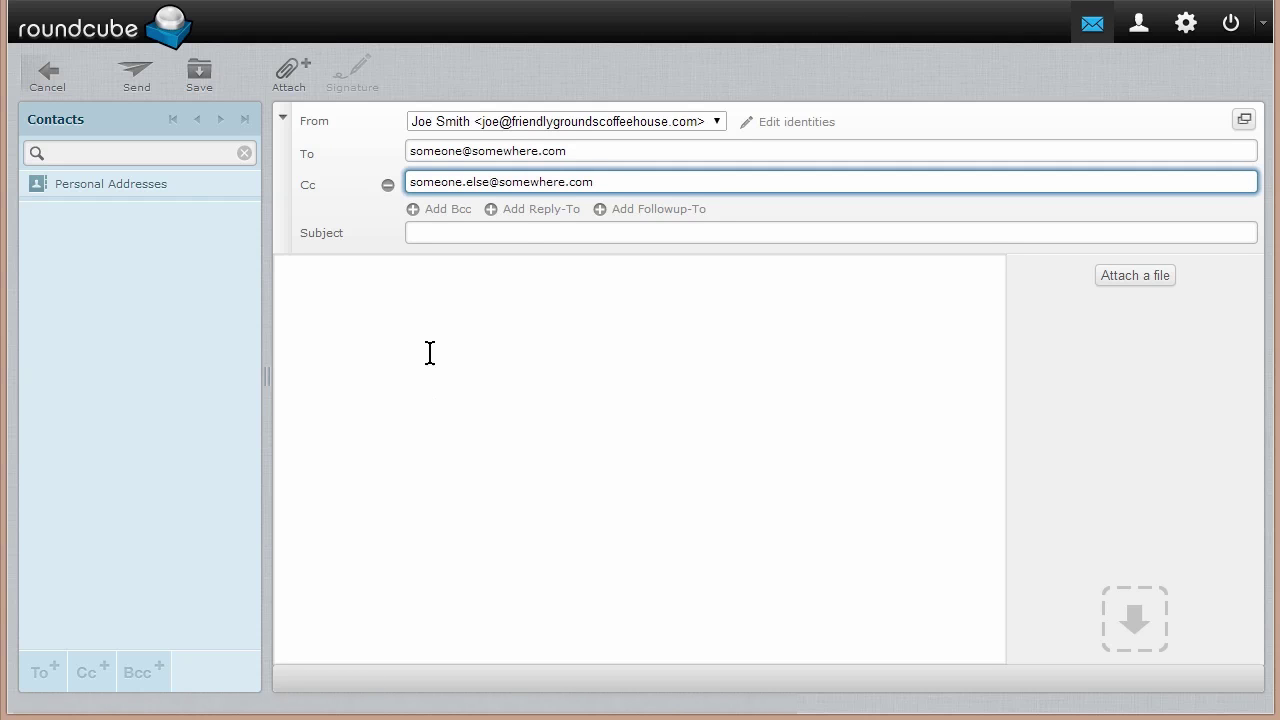
click(437, 210)
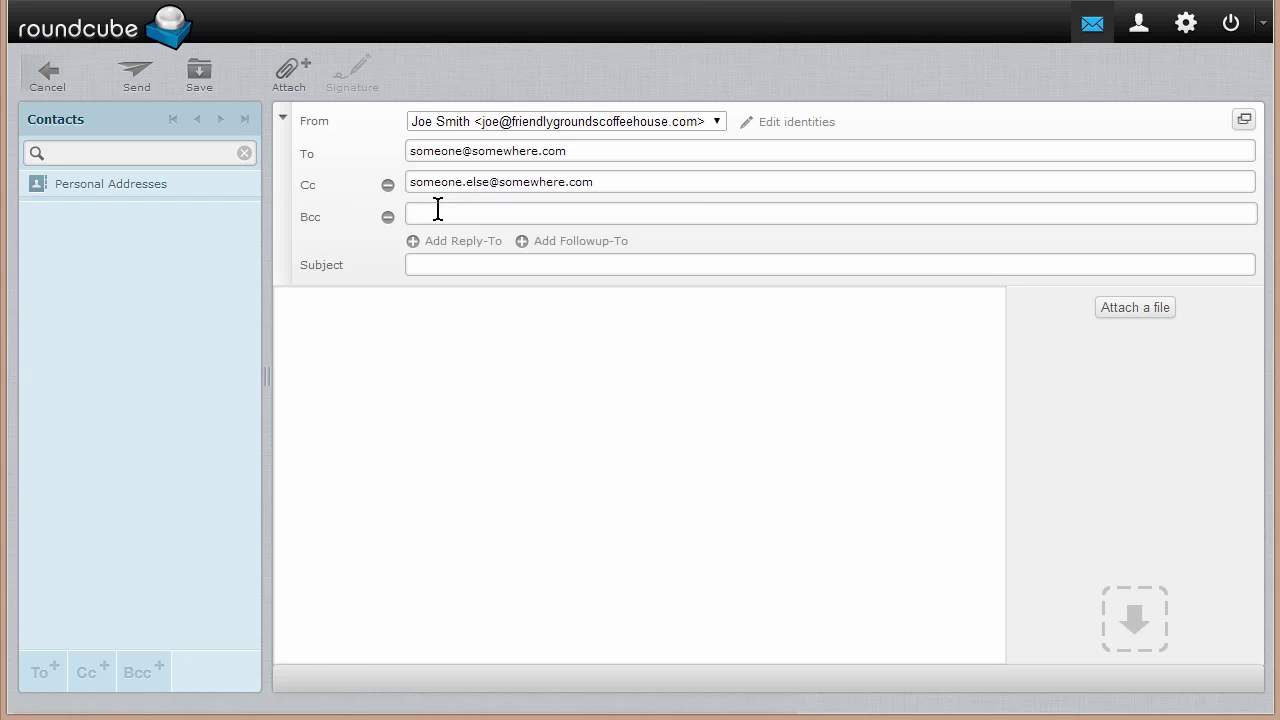
Enter the subject 'Who wants coffee?' and the body 'We have the best coffee!'
click(434, 265)
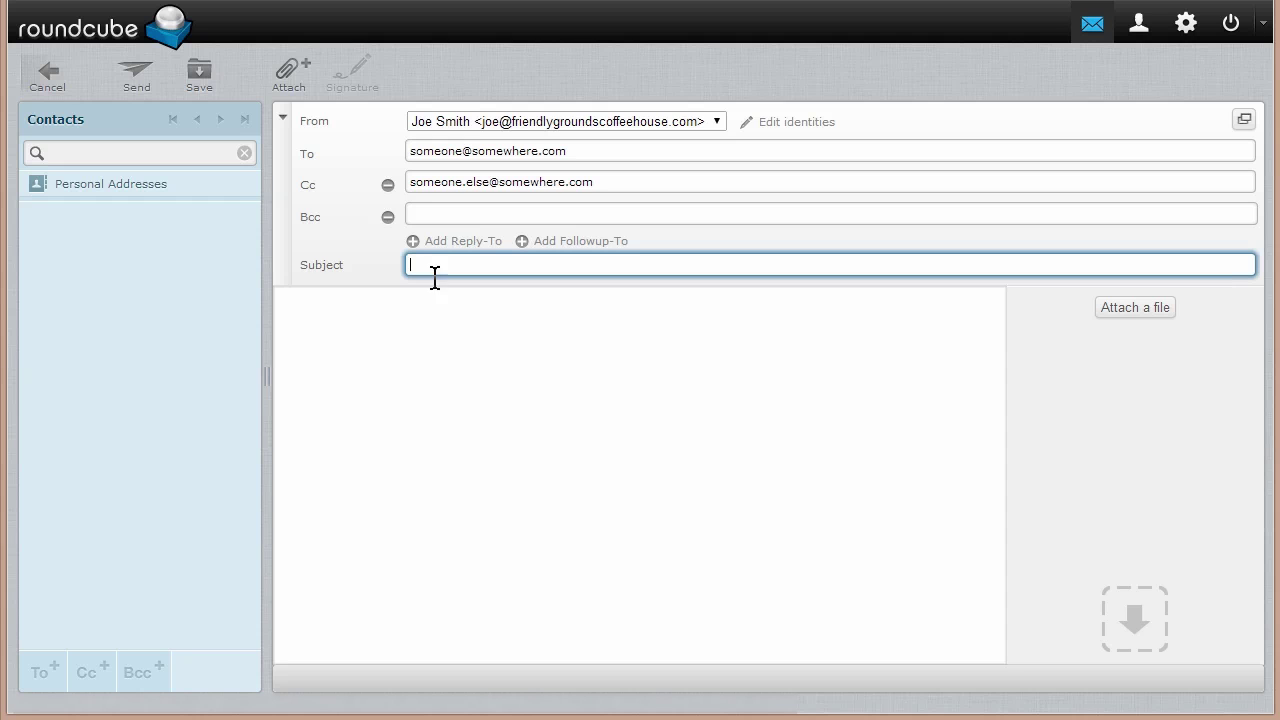
text(Who wants coffee?)
click(497, 474)
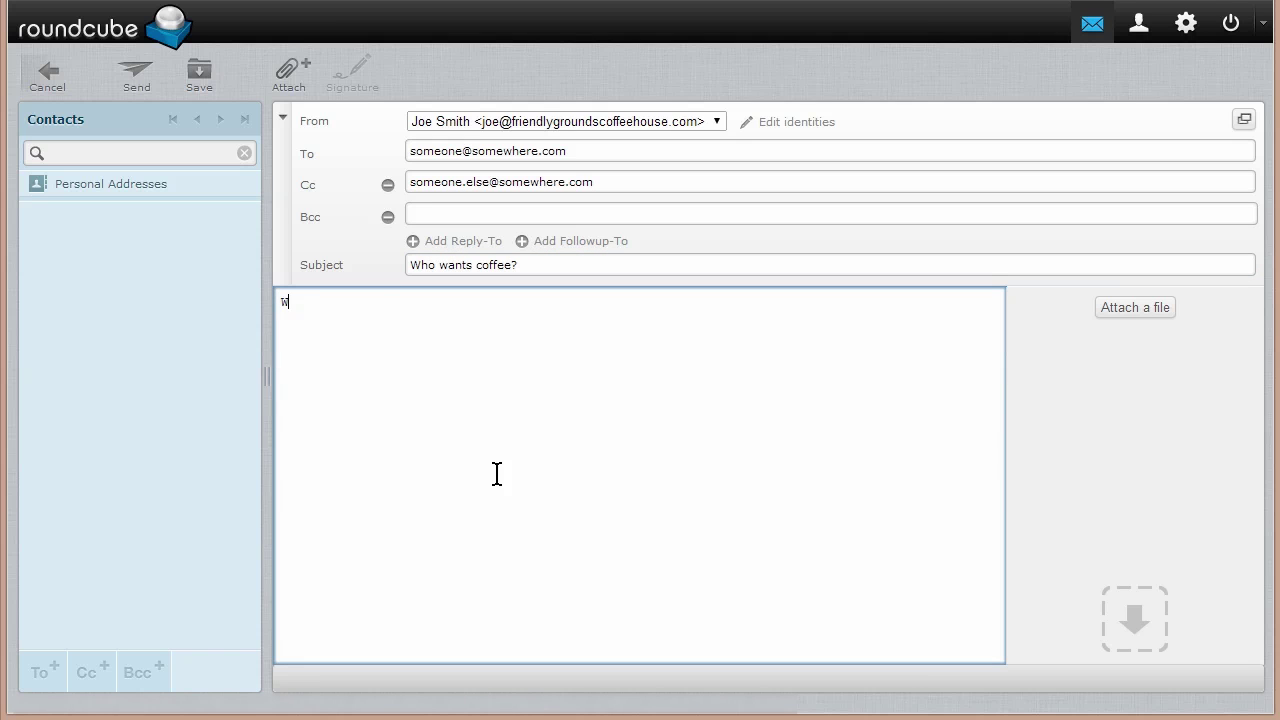
text(We have the best coffee!)
Attach price list.xlsx to the message, then discard the unsent message
click(1135, 308)
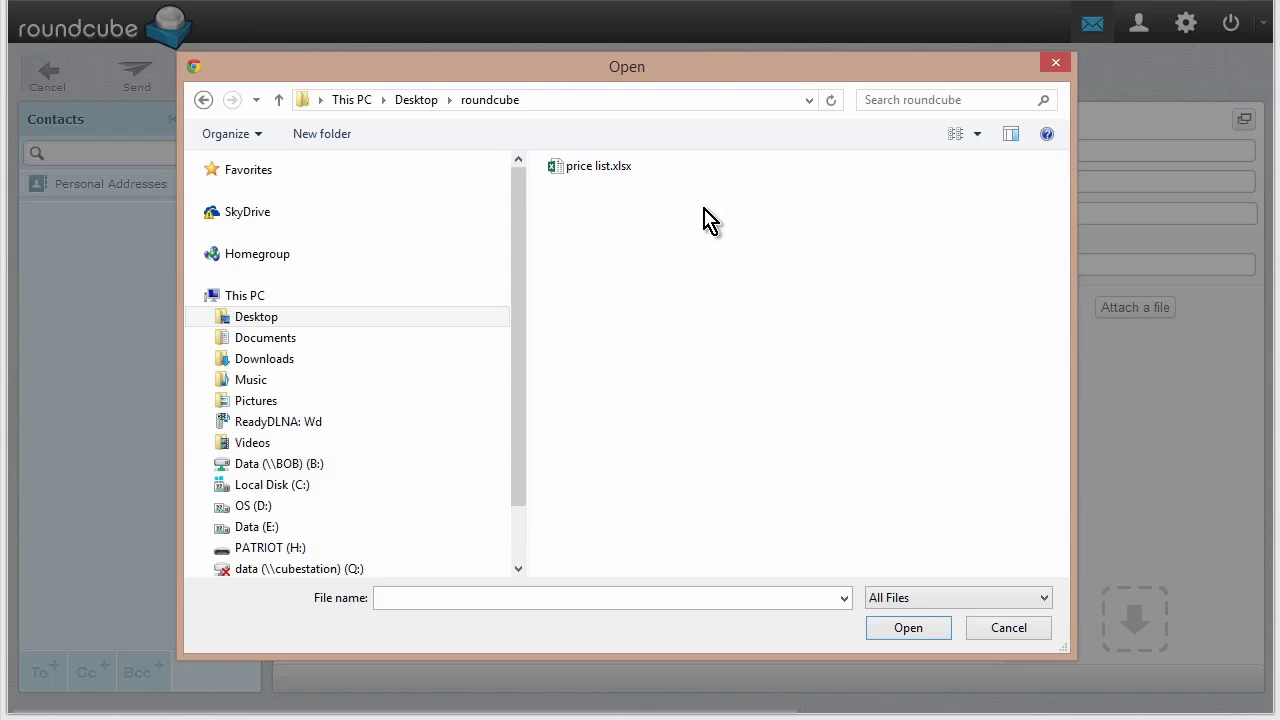
double_click(590, 167)
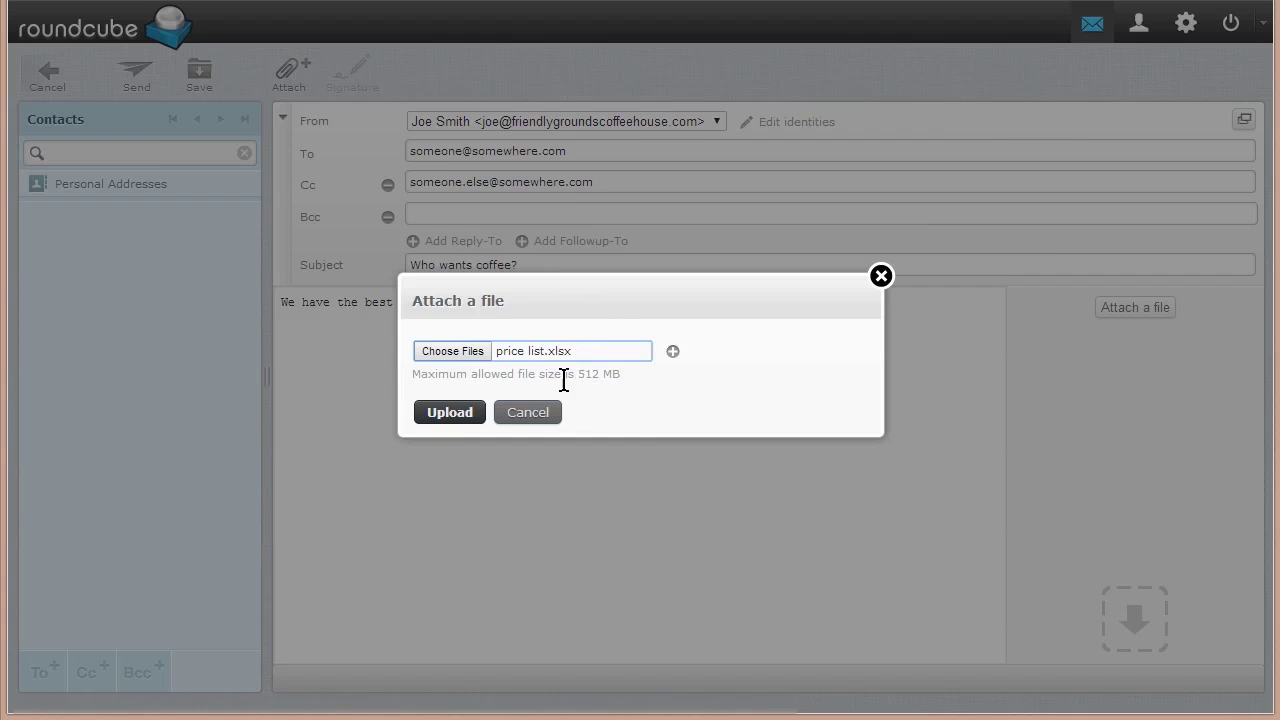
click(481, 411)
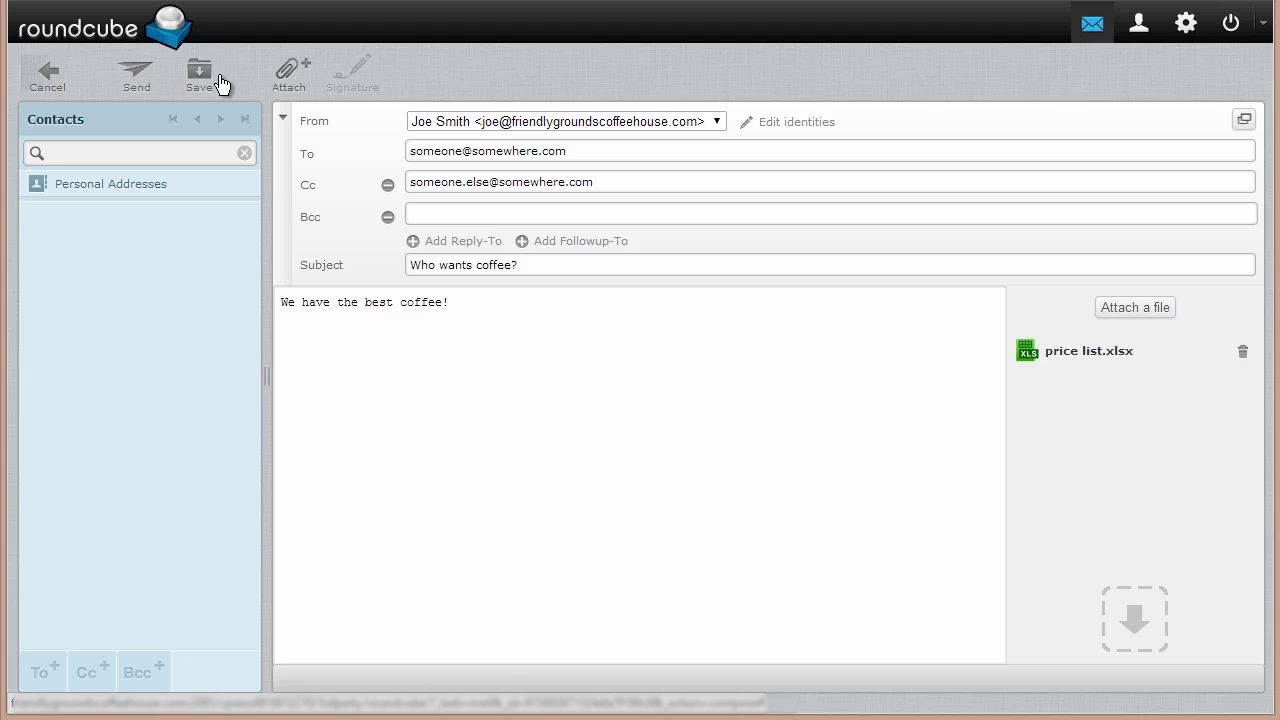
click(48, 78)
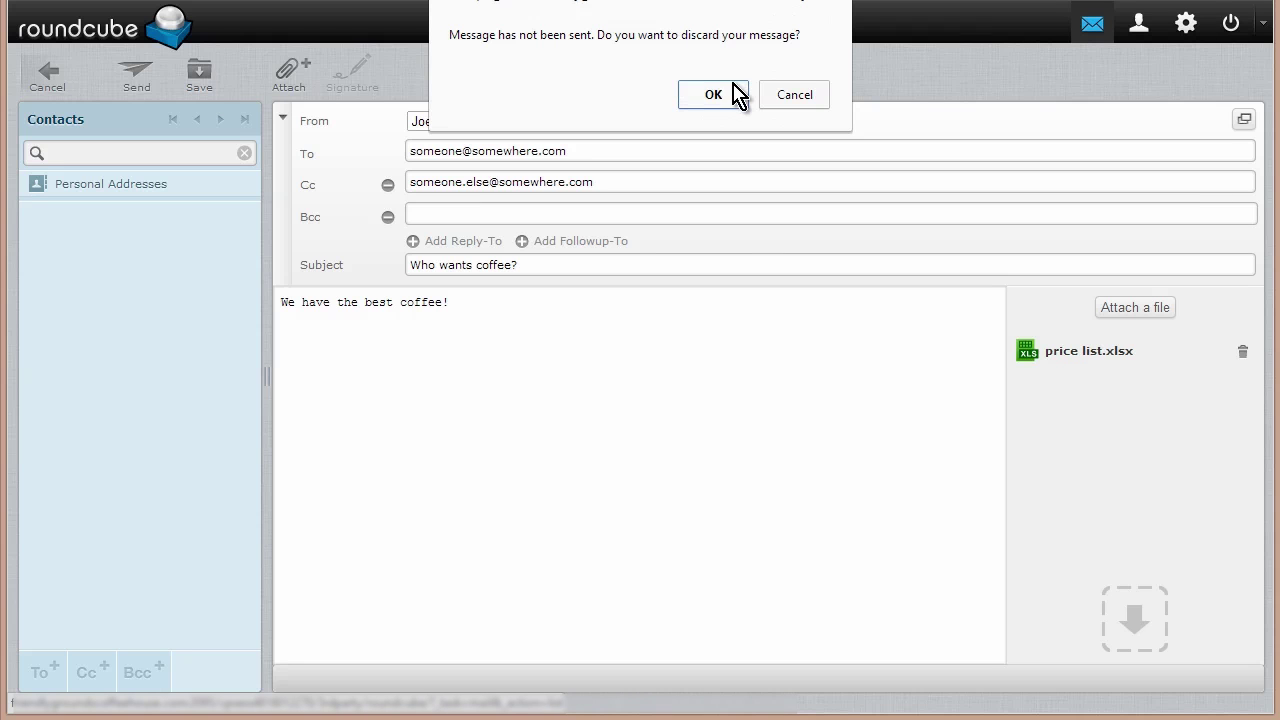
click(724, 92)
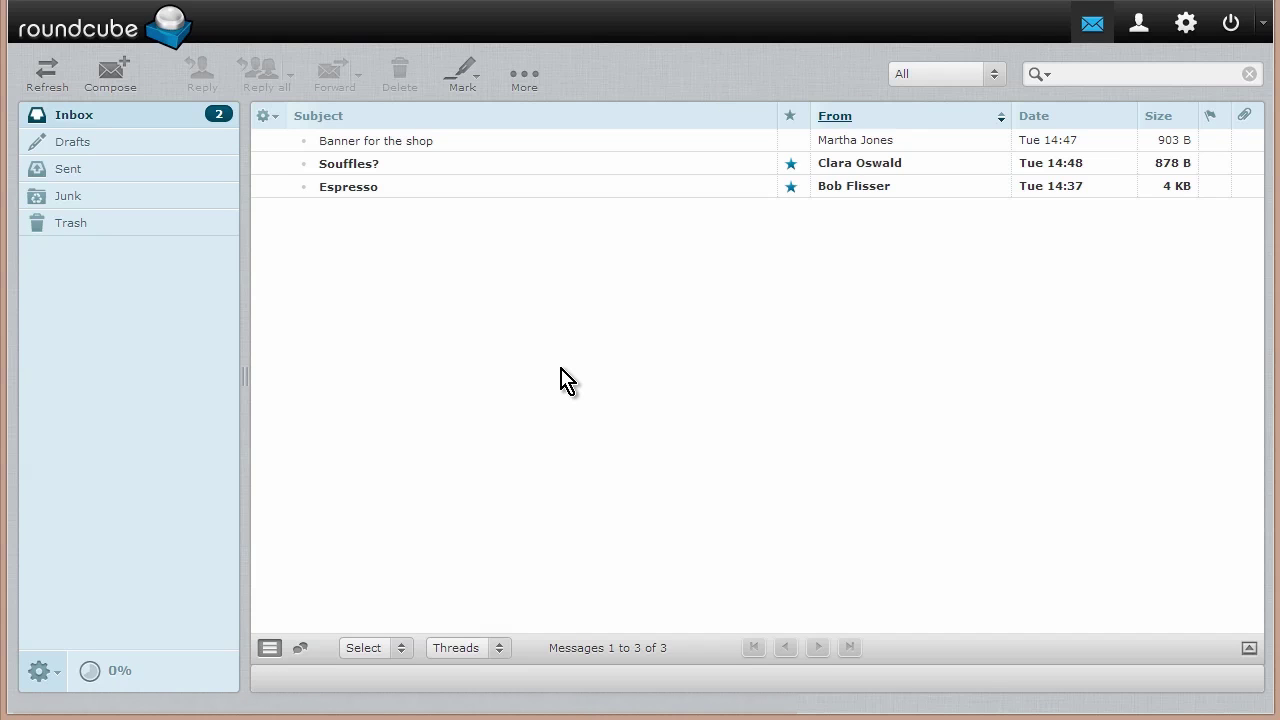
Create a 'Golfing buddies' contact group in the address book, check its options, then return to Personal Addresses
click(1143, 36)
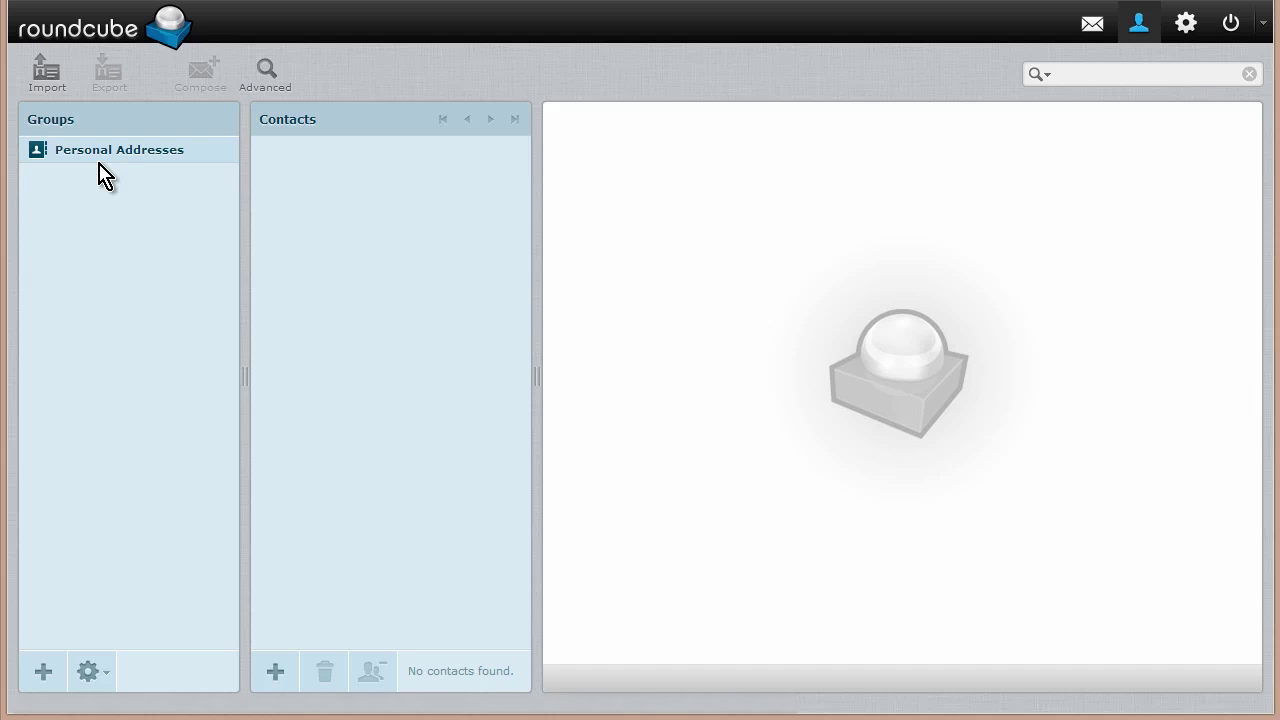
click(44, 673)
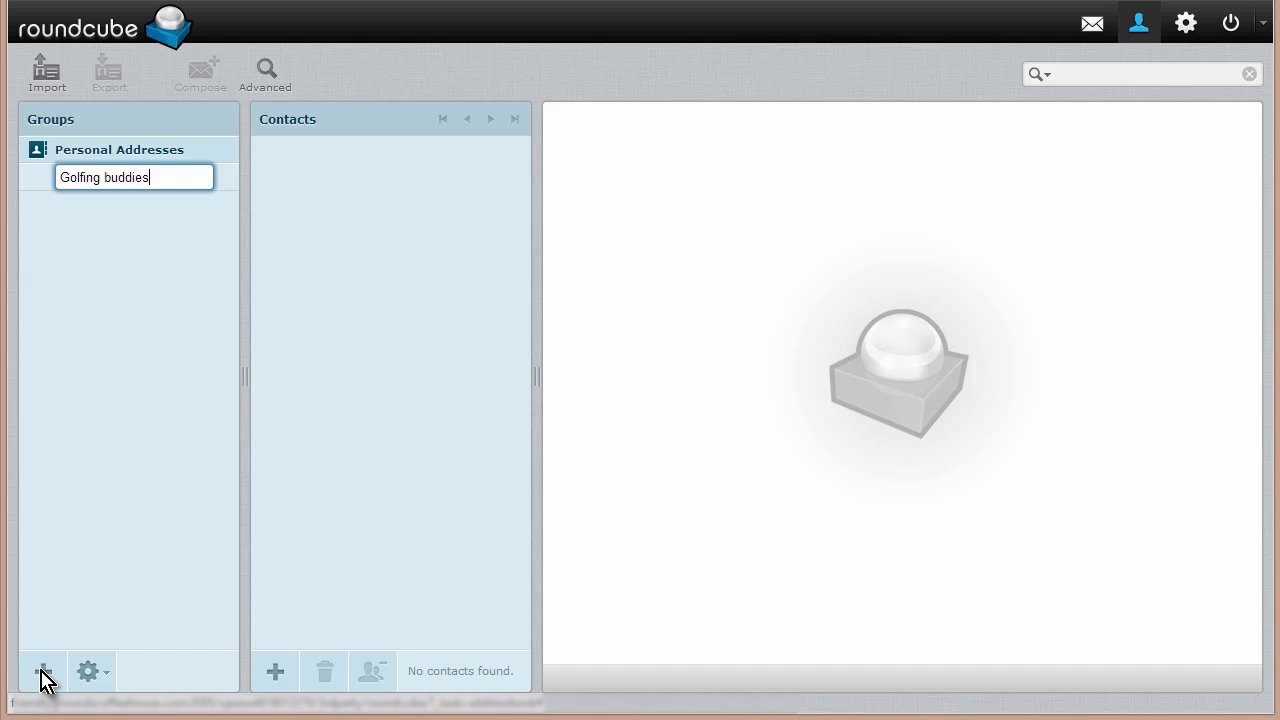
key(Return)
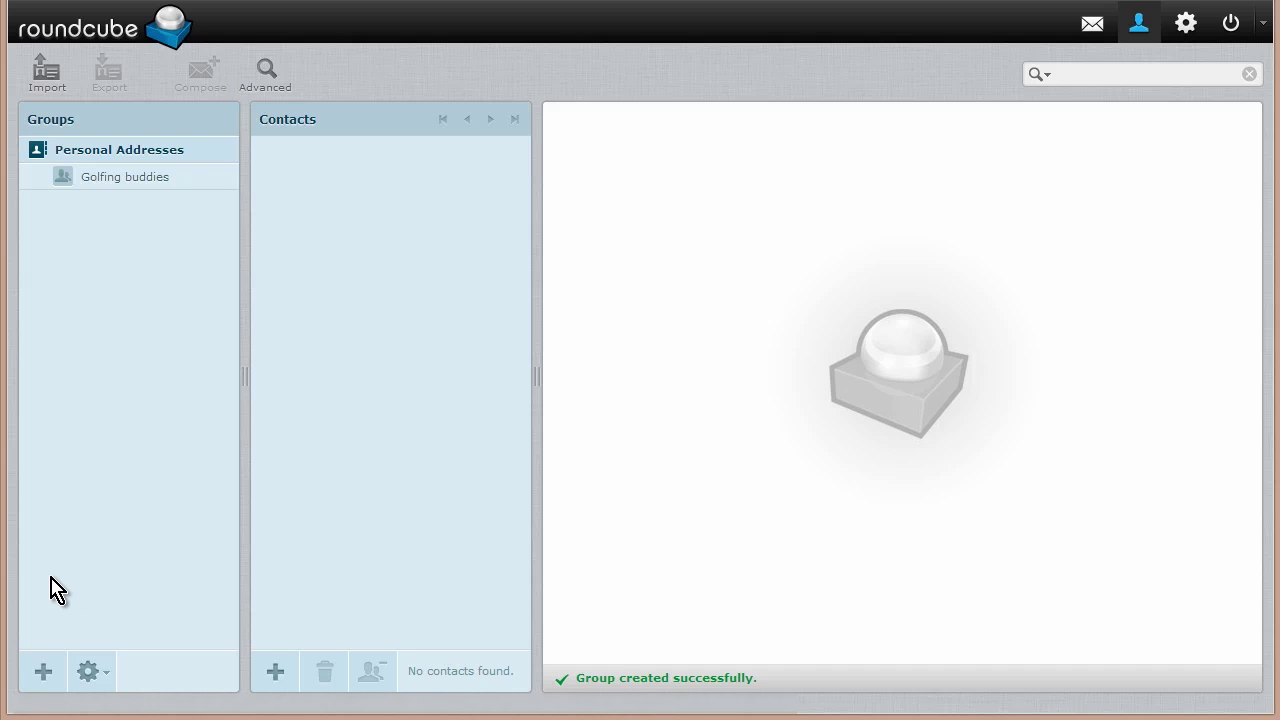
click(78, 180)
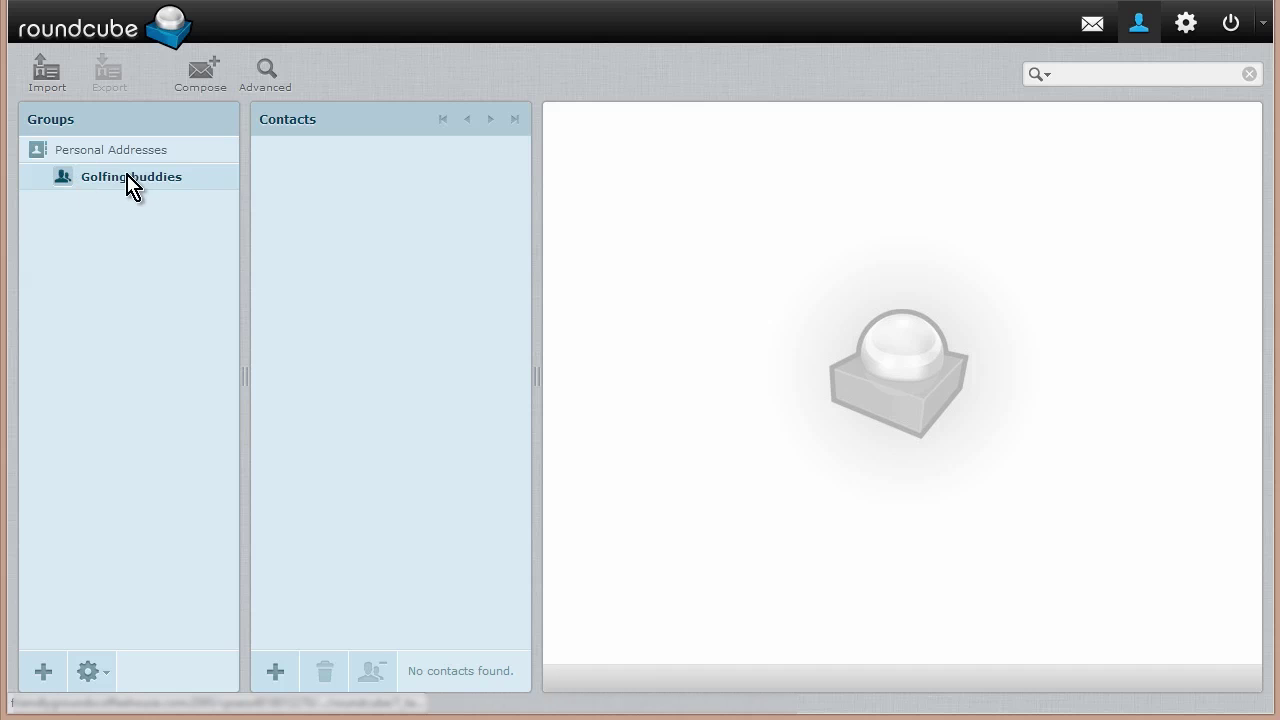
click(99, 673)
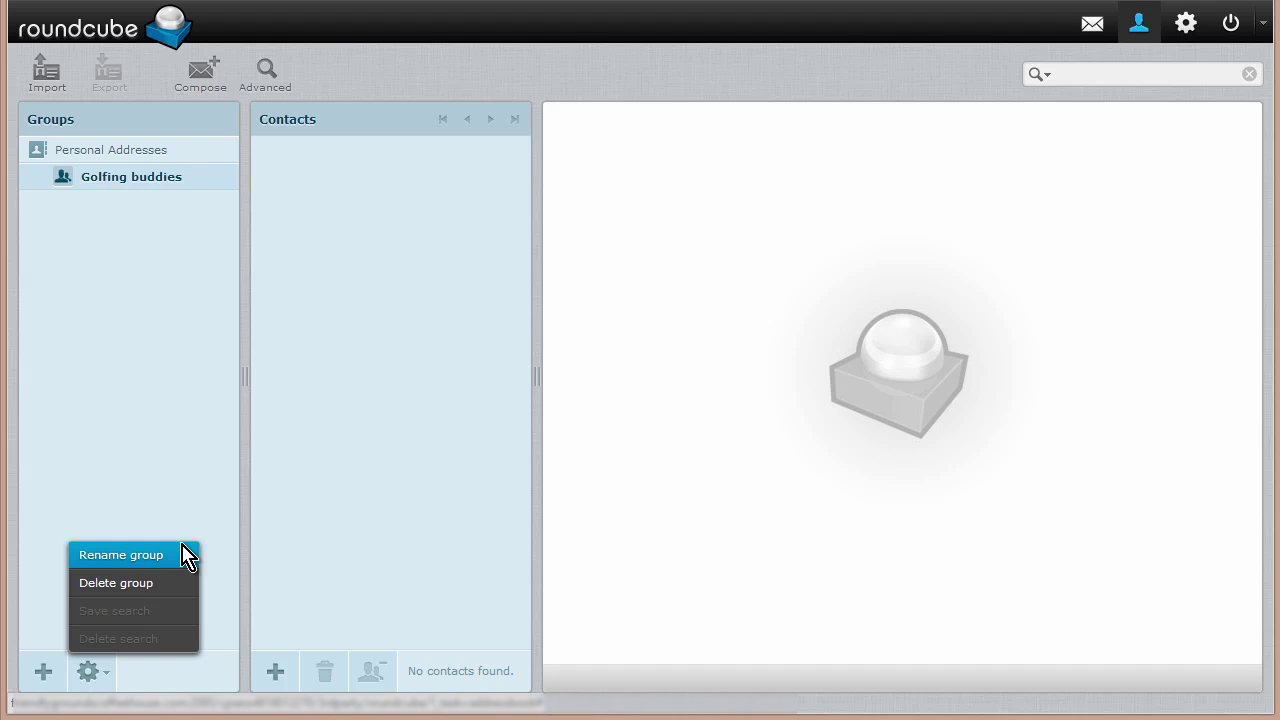
click(123, 155)
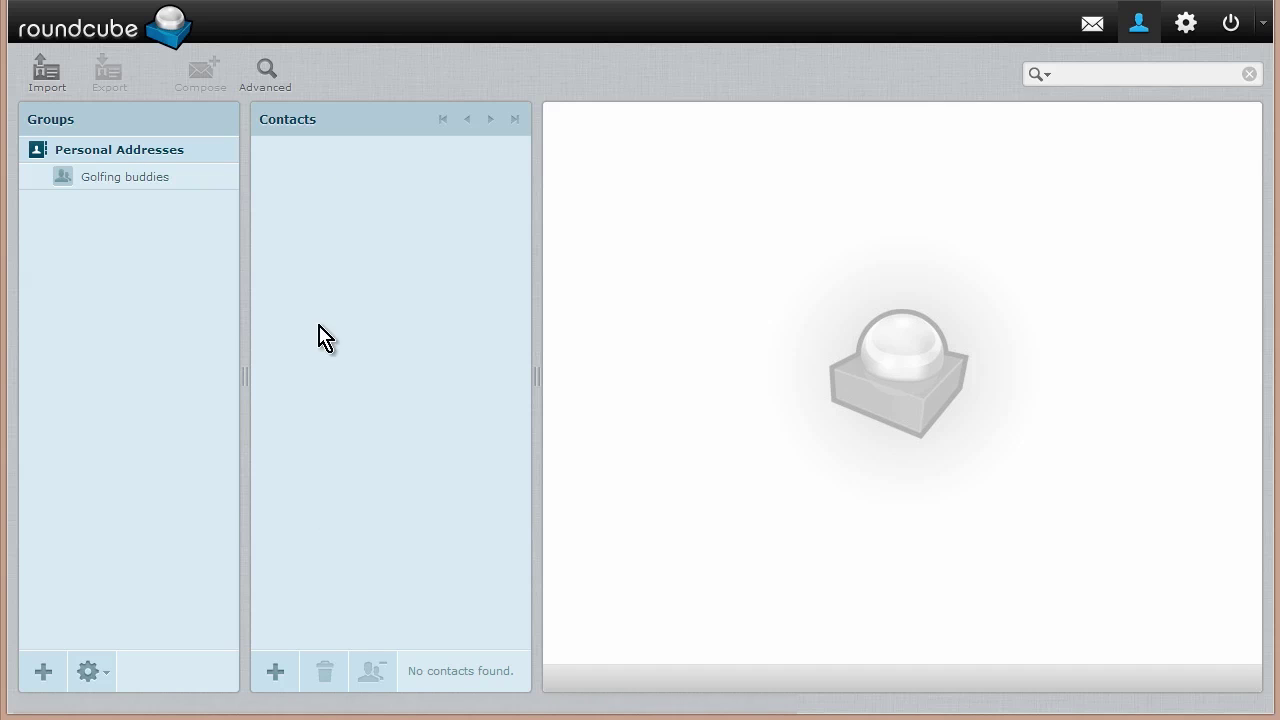
Start a new contact with the contact's first and last name and a Home e-mail type
click(276, 672)
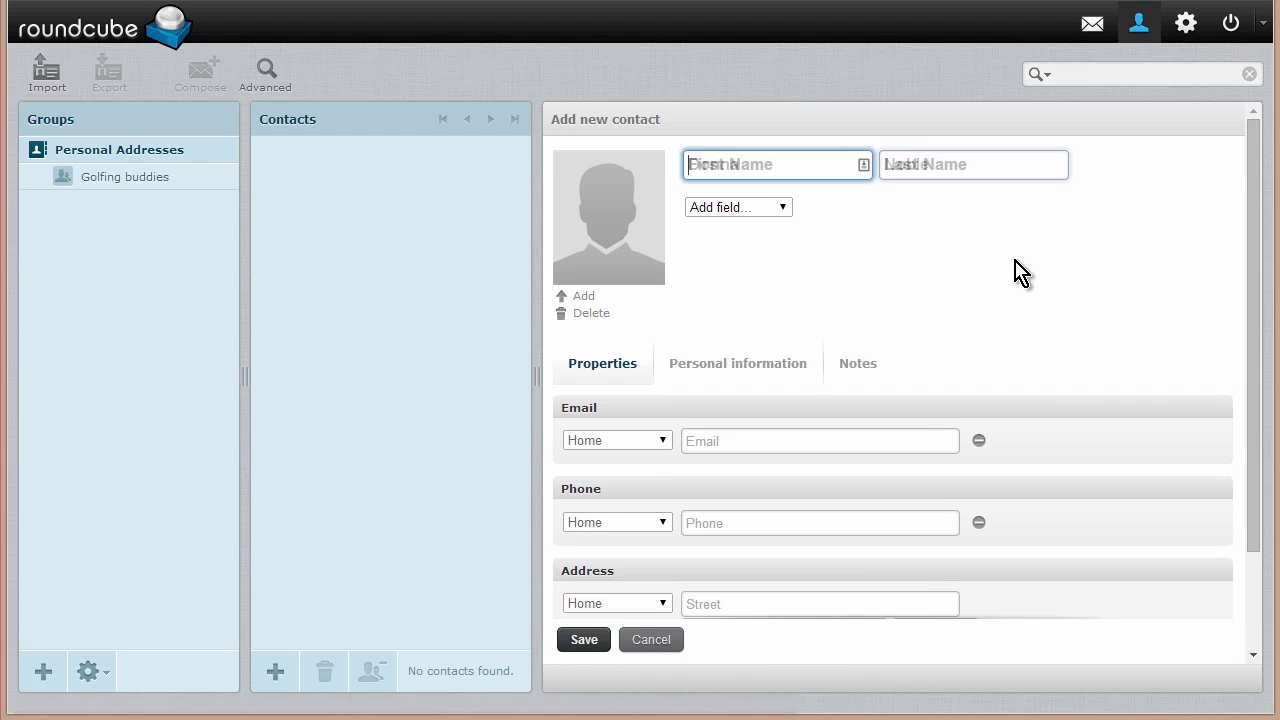
text(Donna)
key(Tab)
text(Noble)
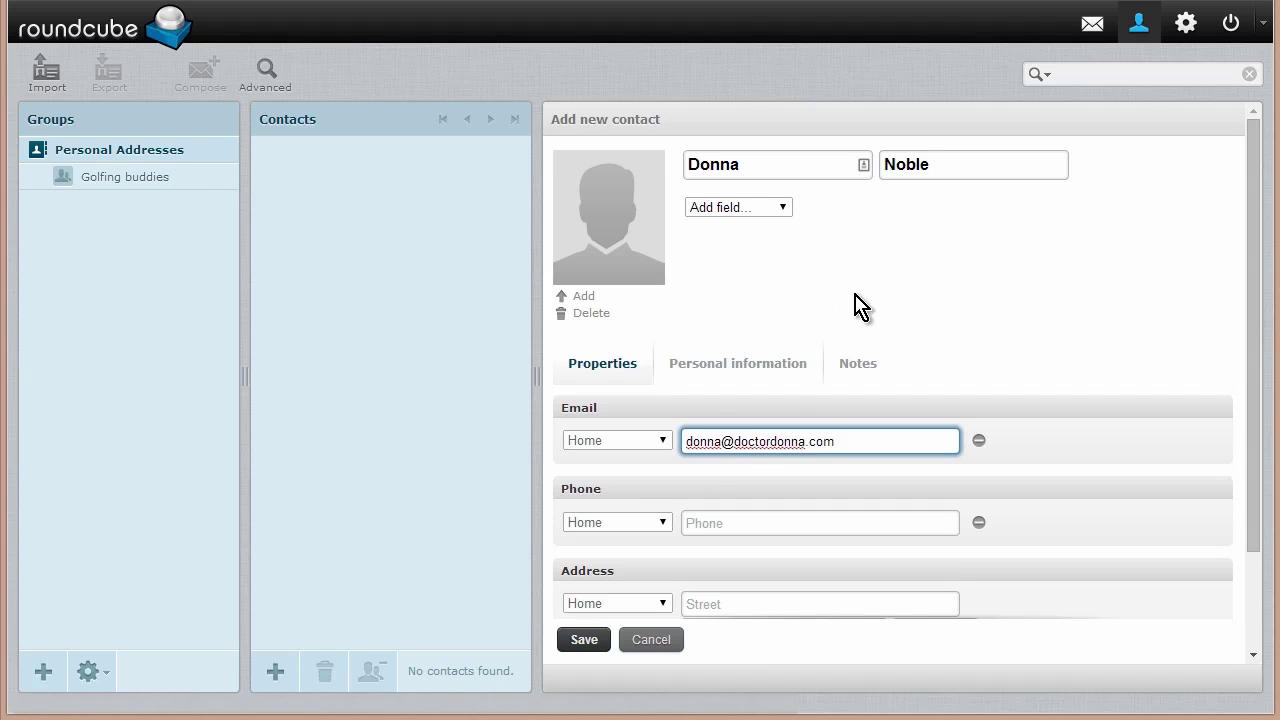
click(664, 440)
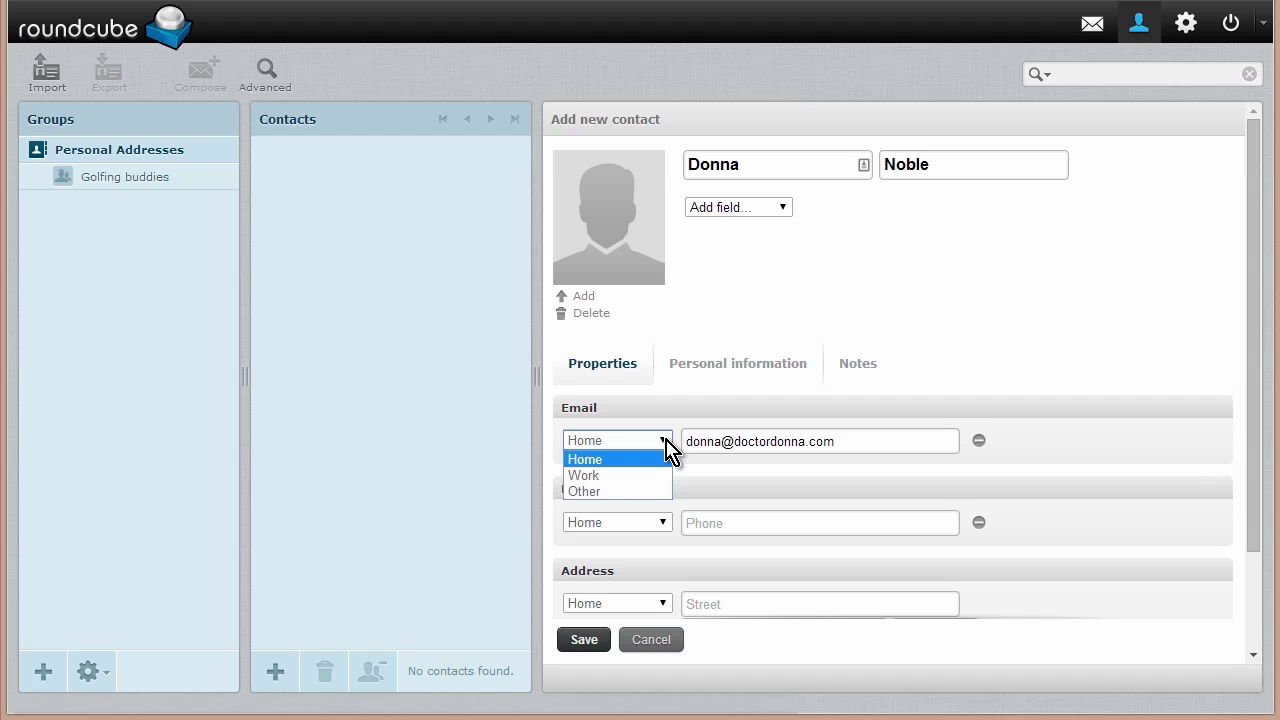
click(1022, 337)
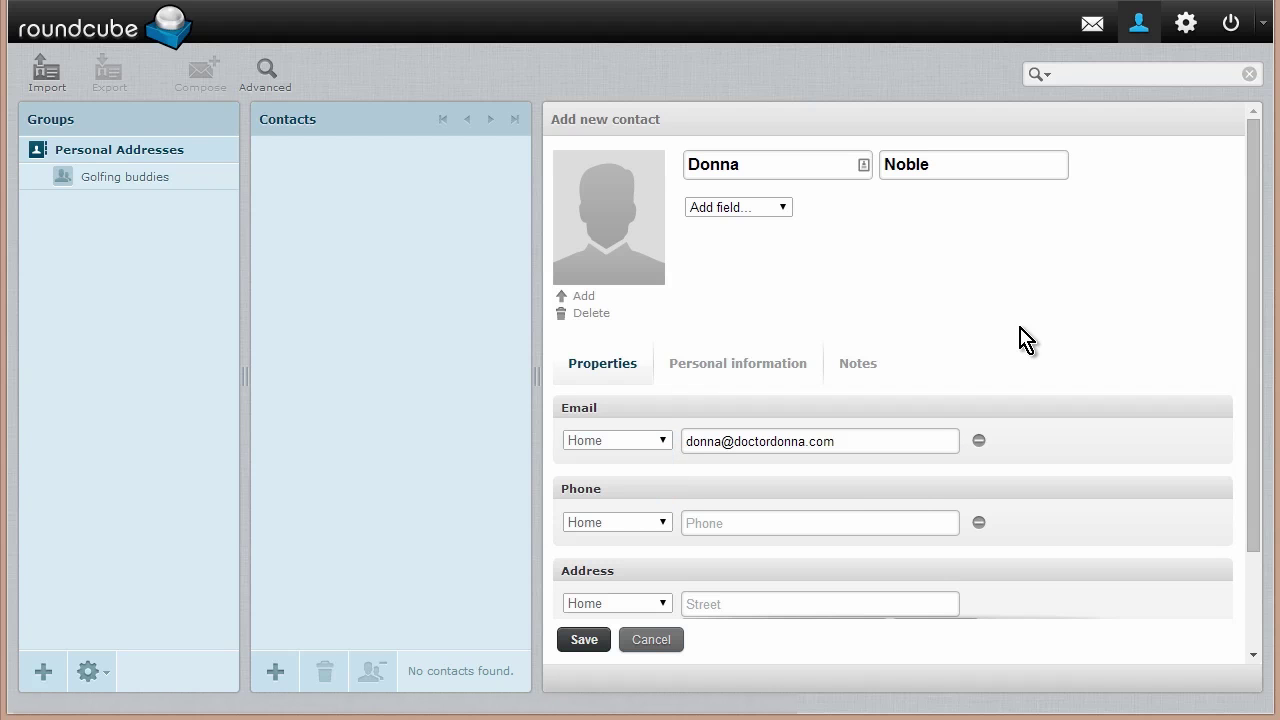
drag(1250, 392, 1240, 522)
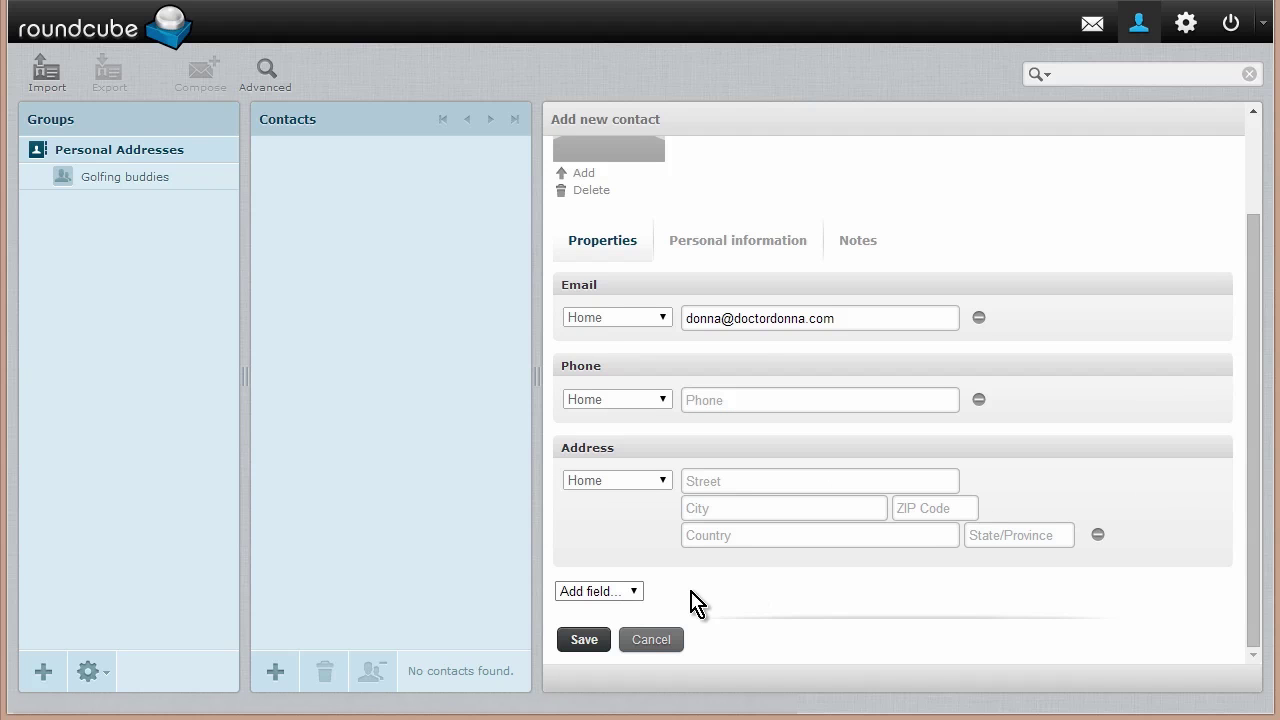
Look through the Personal information and Notes tabs, leaving notes empty, and save the contact
click(740, 241)
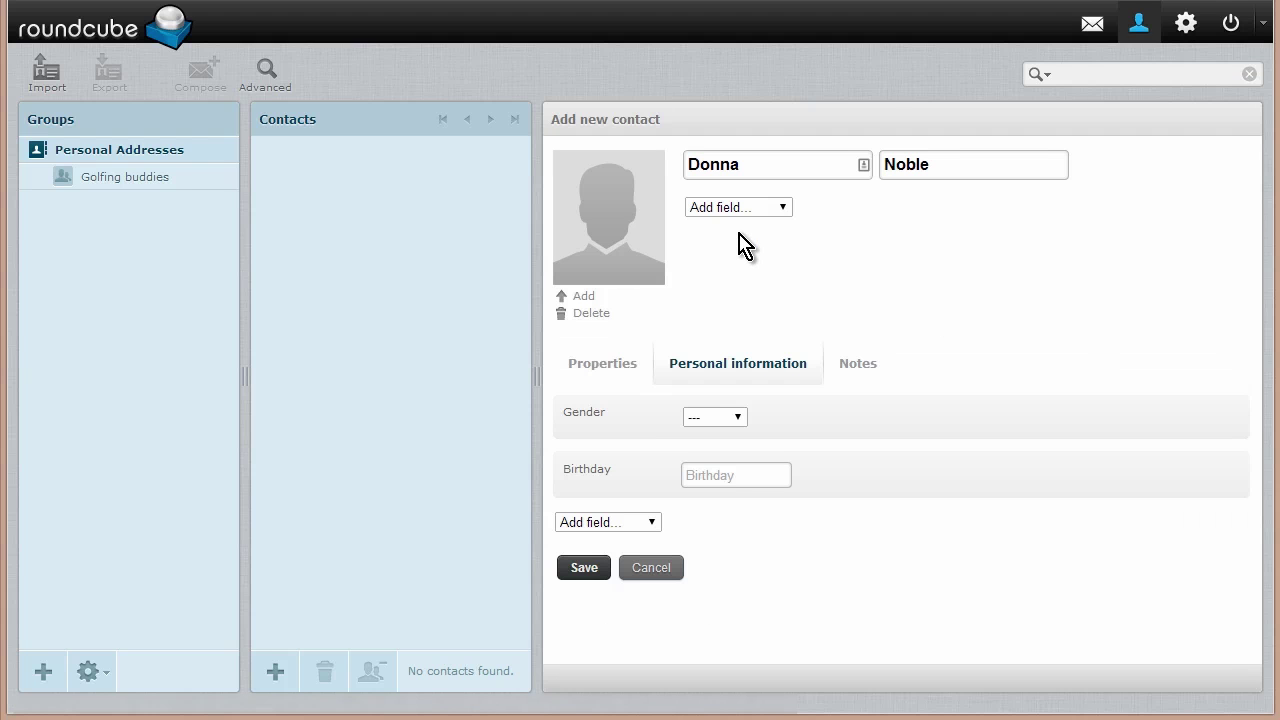
click(861, 369)
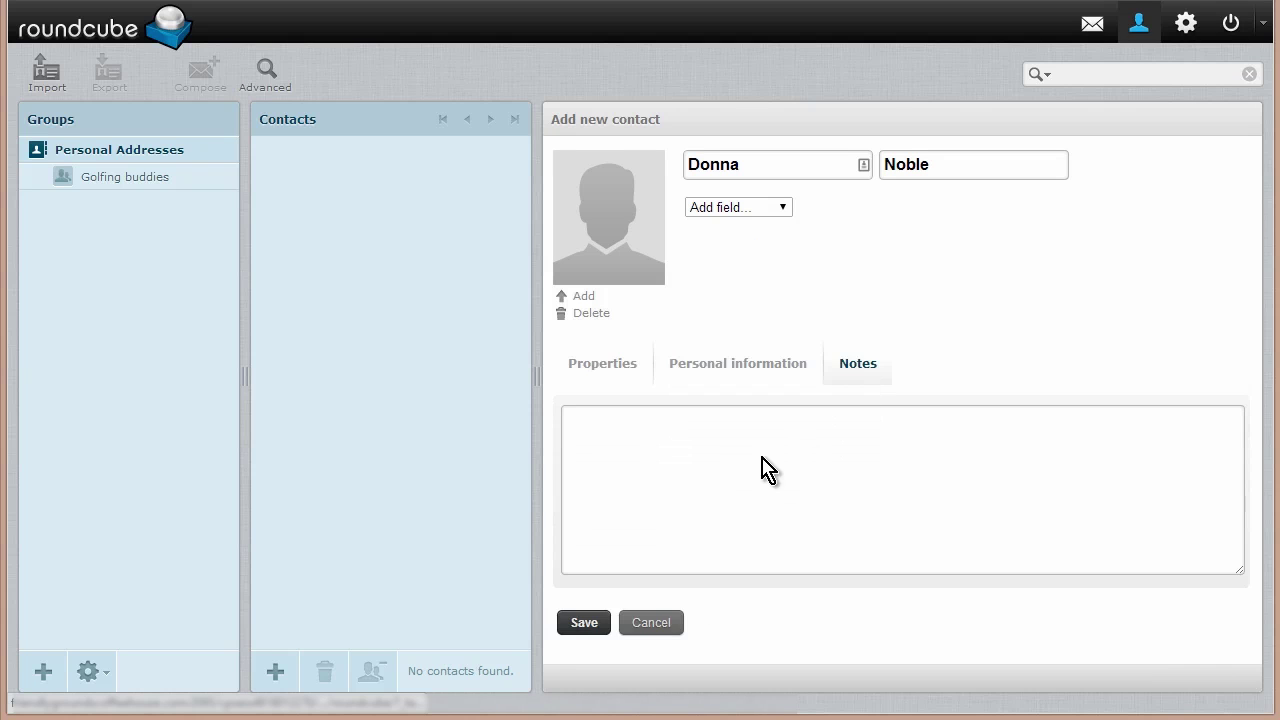
click(735, 468)
click(862, 372)
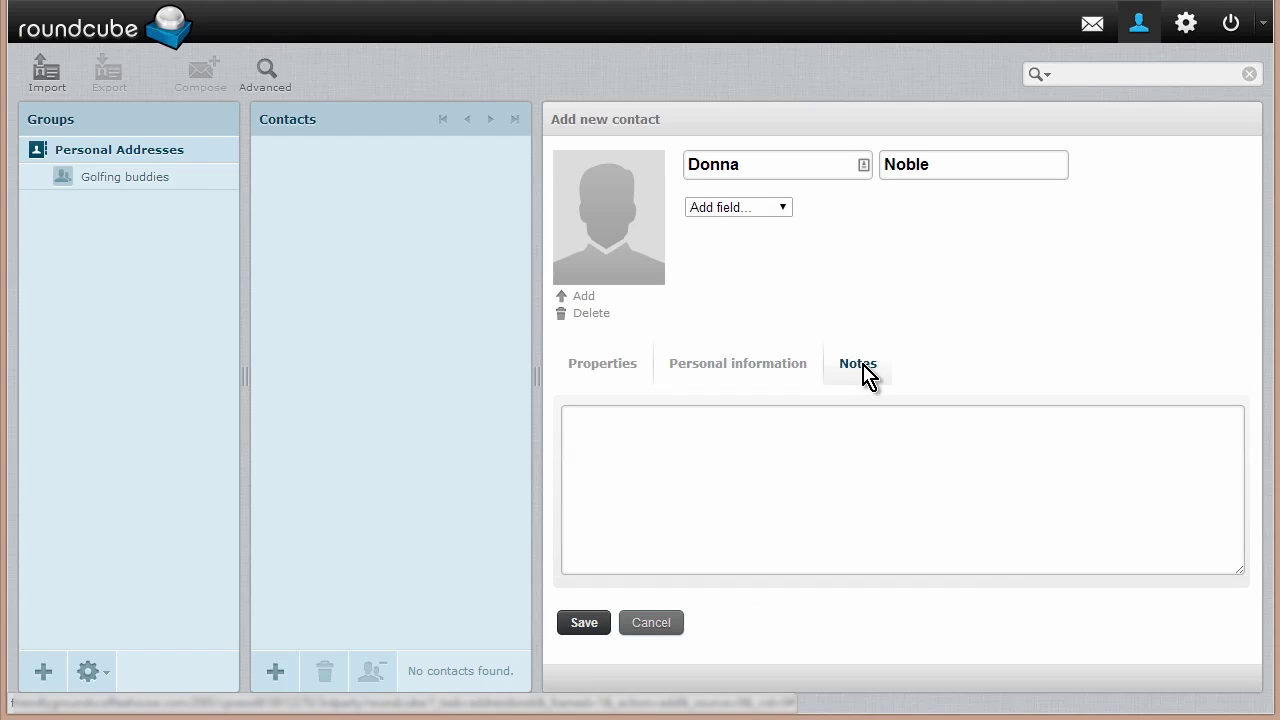
click(614, 370)
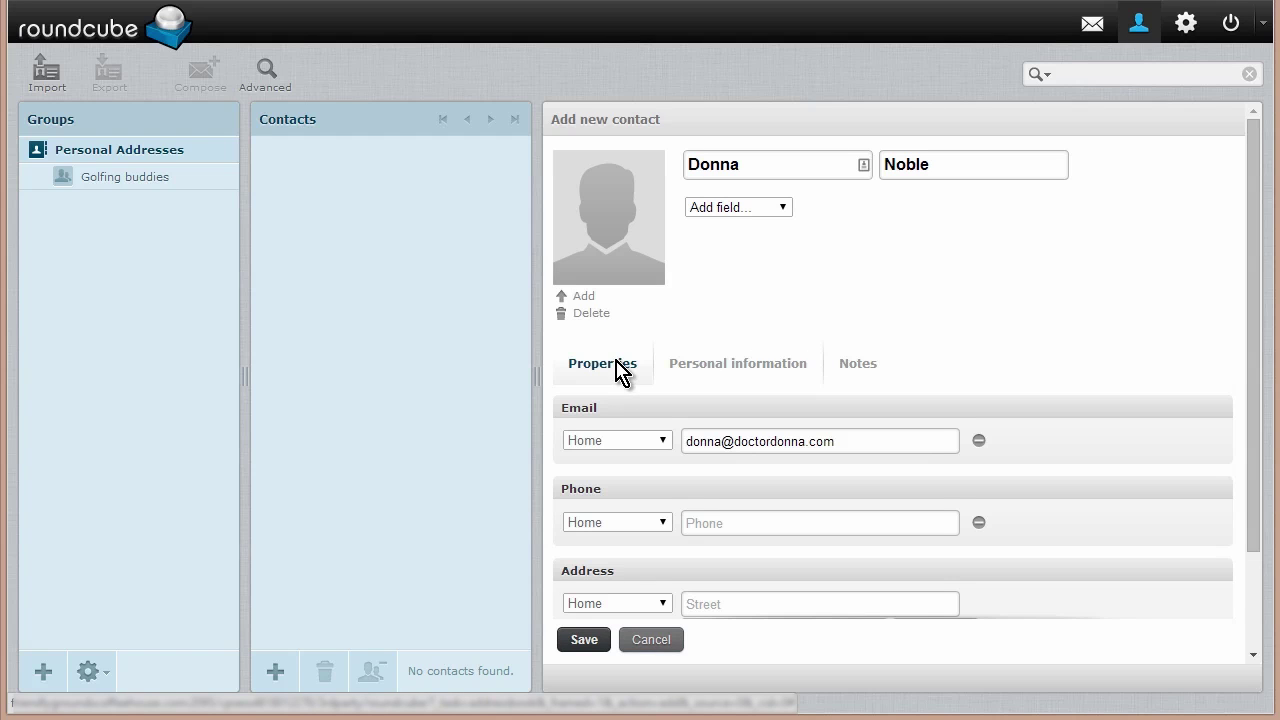
click(586, 643)
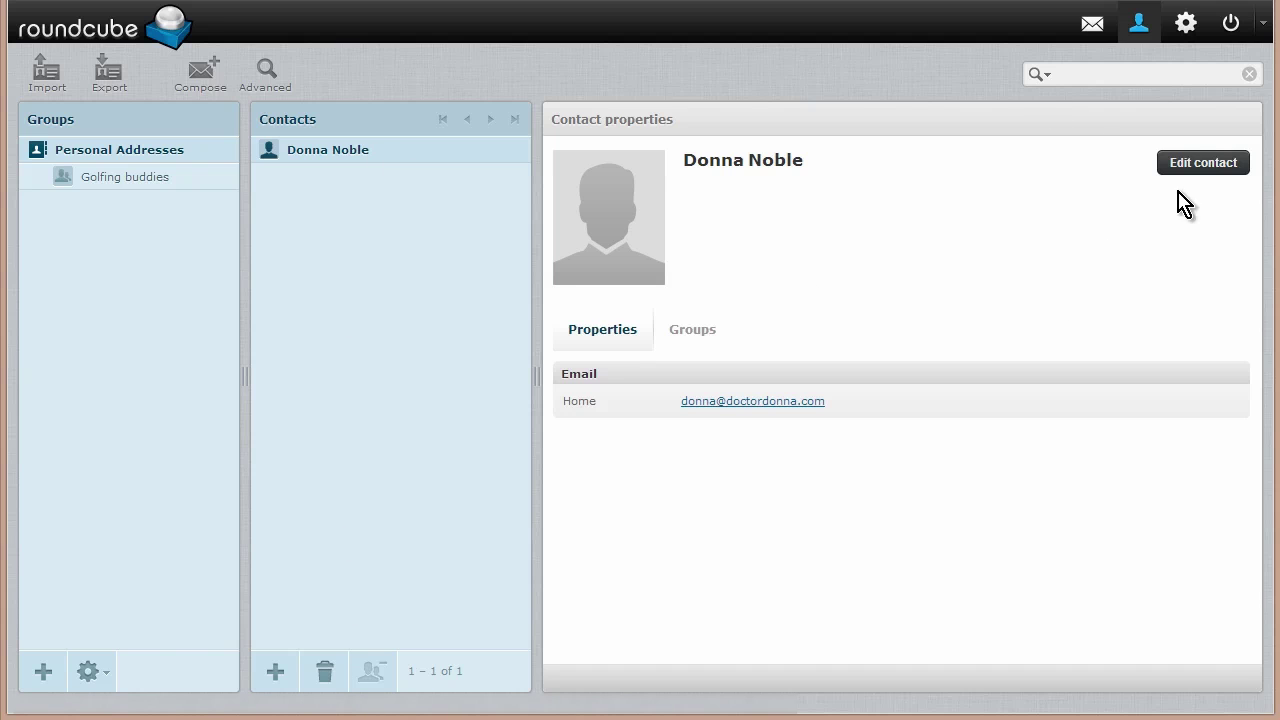
Reopen the new contact for editing and save it unchanged
click(1205, 167)
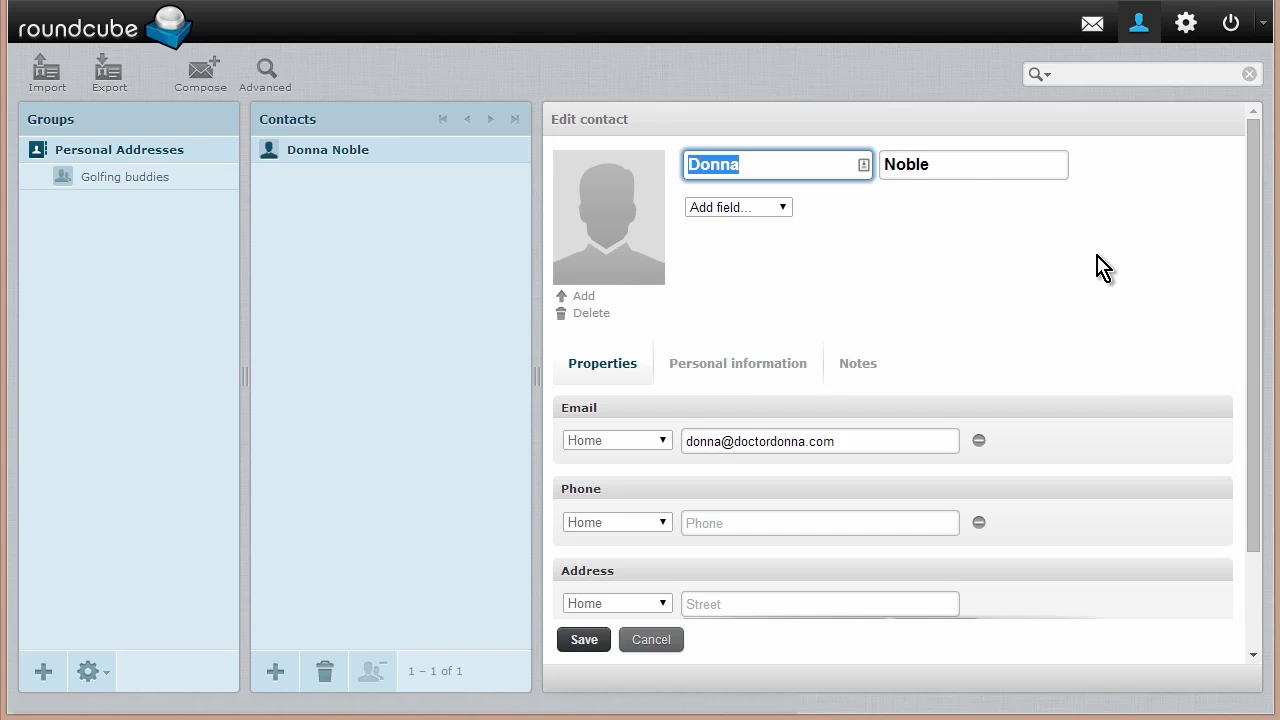
click(591, 641)
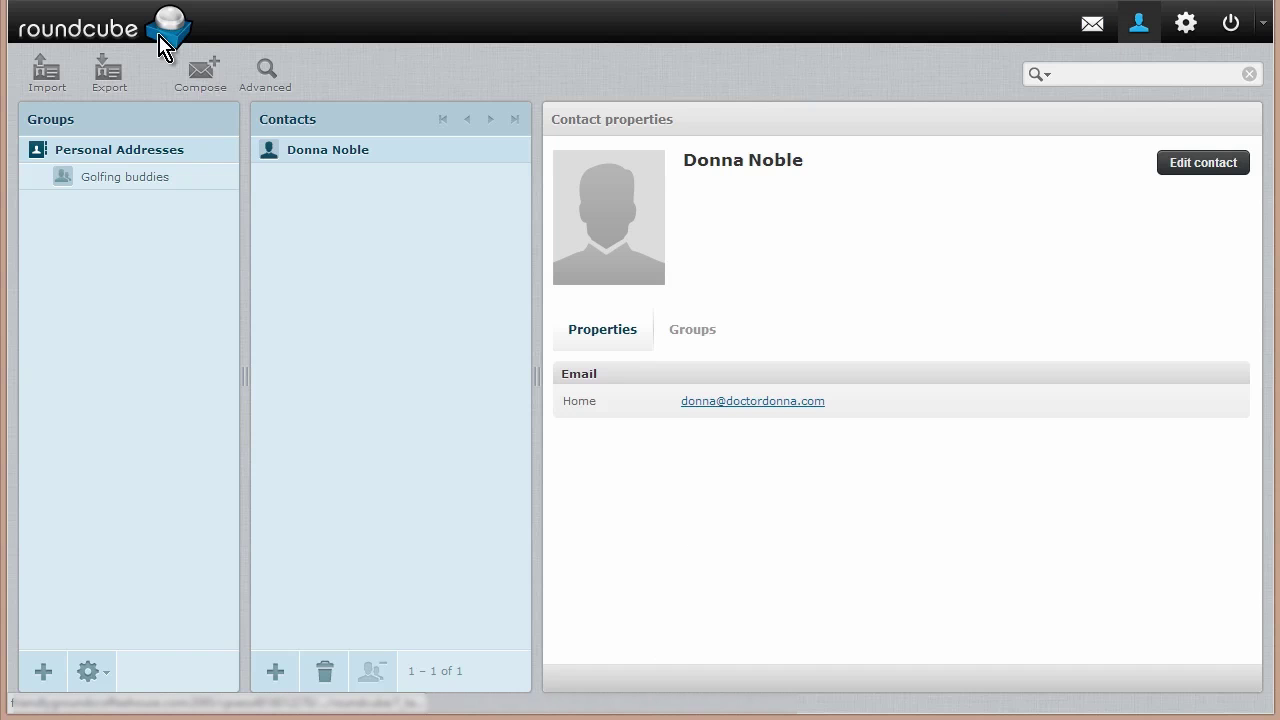
click(99, 30)
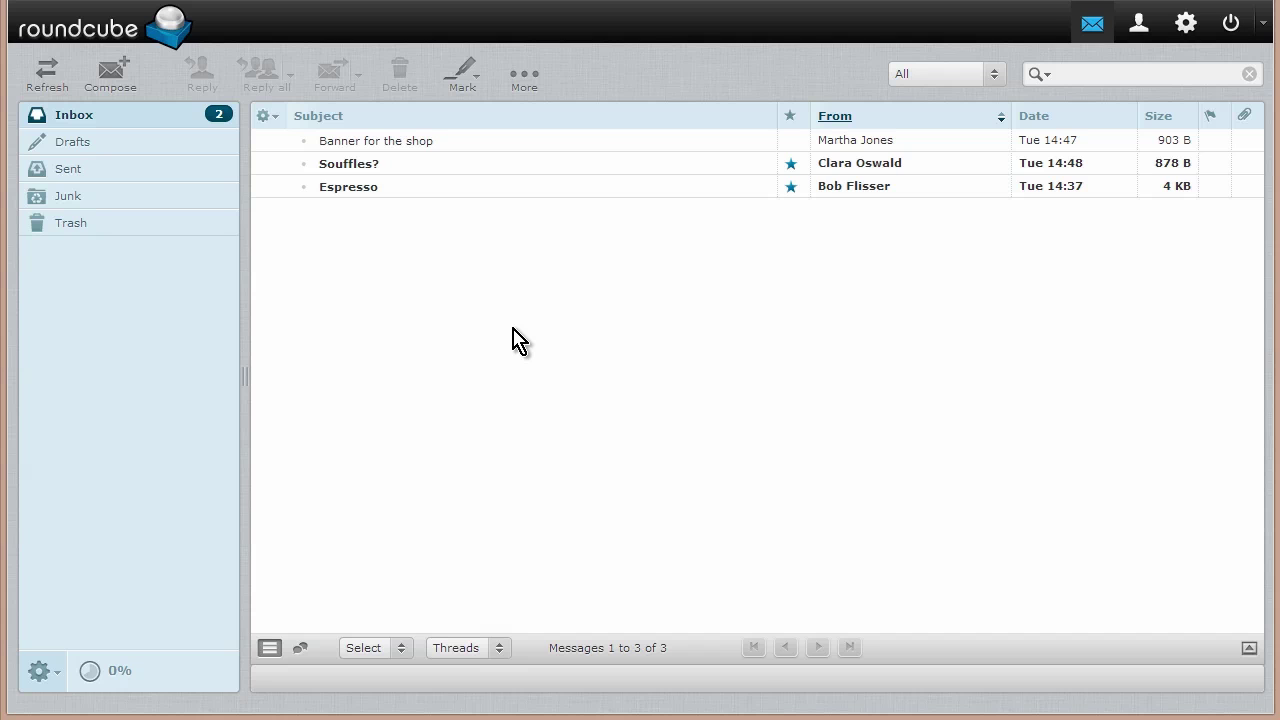
Open Settings to the User Interface preferences (English (US), Auto time zone, Larry skin) and scroll through them
click(1199, 31)
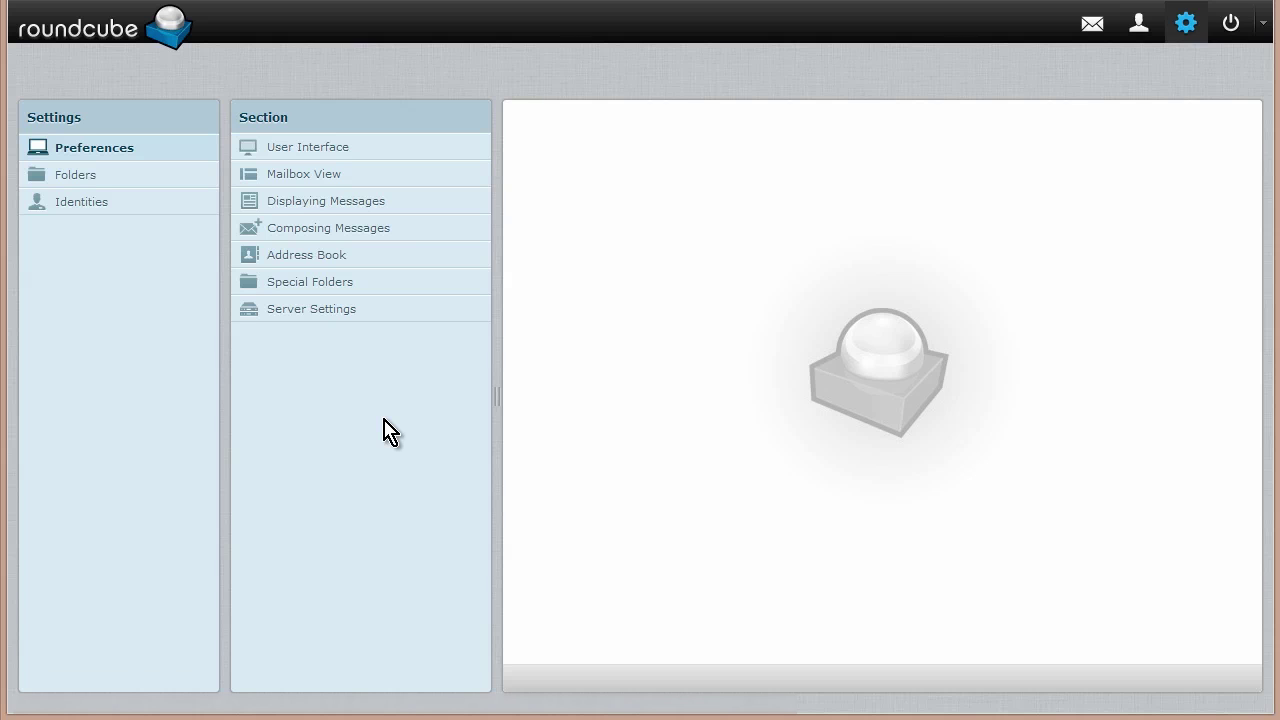
click(333, 158)
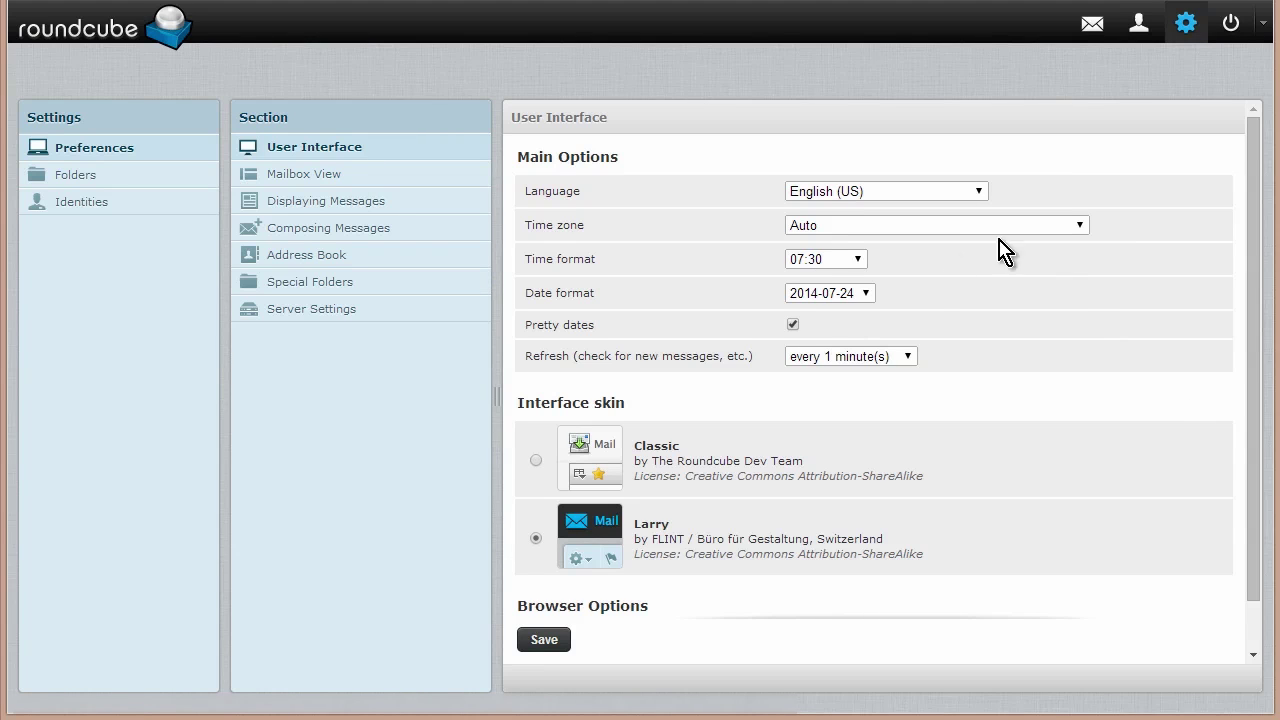
scroll(1080, 355, down, 1)
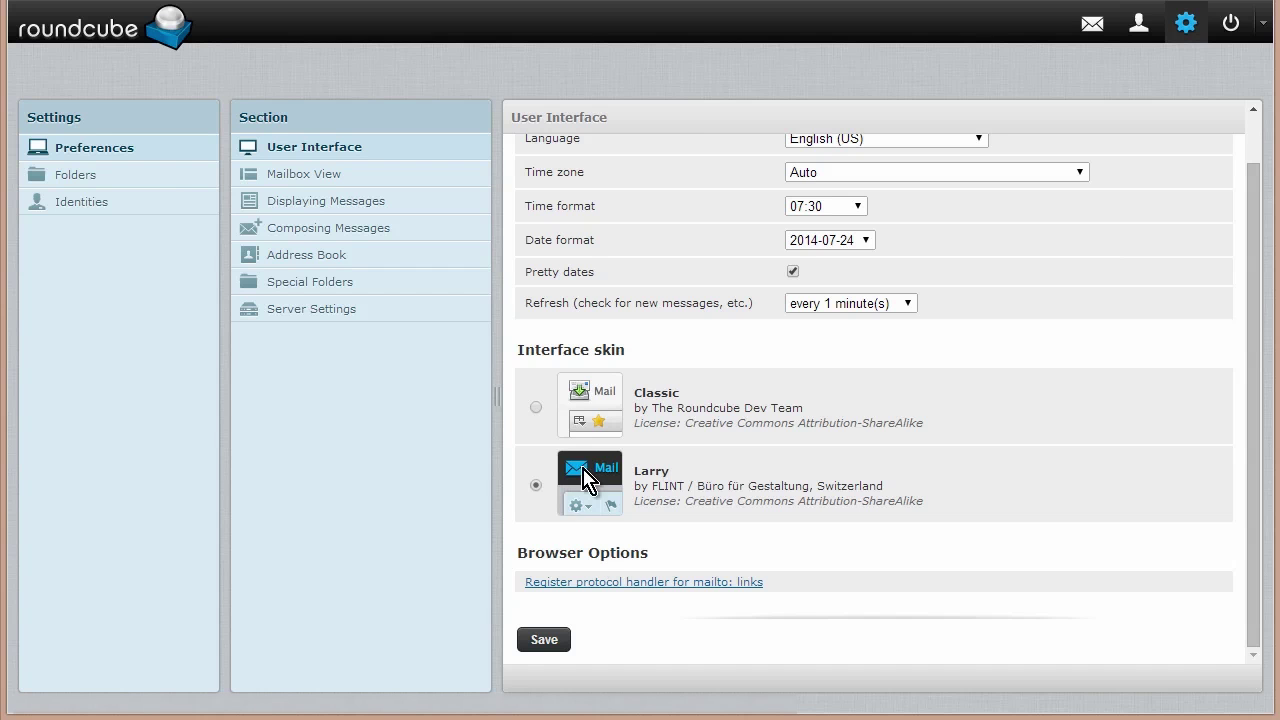
In Composing Messages, set HTML composing to 'always' and auto-signature to 'new message only', then save
click(300, 228)
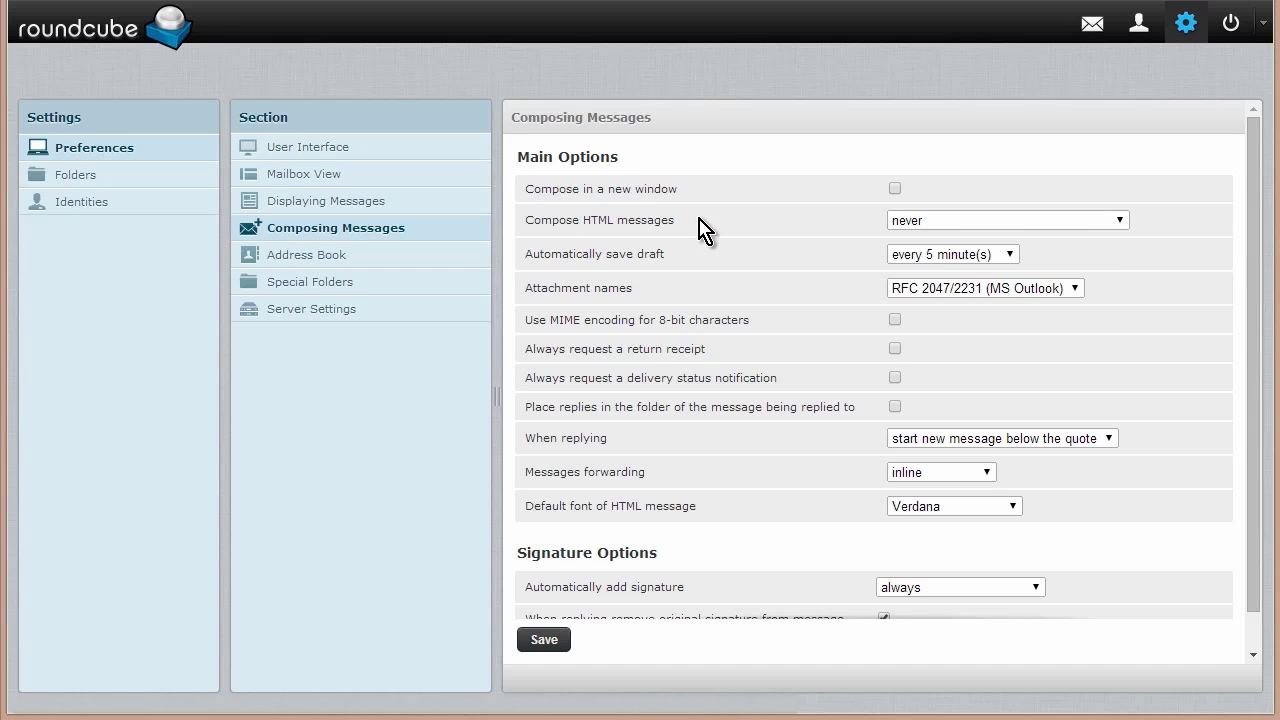
click(1093, 230)
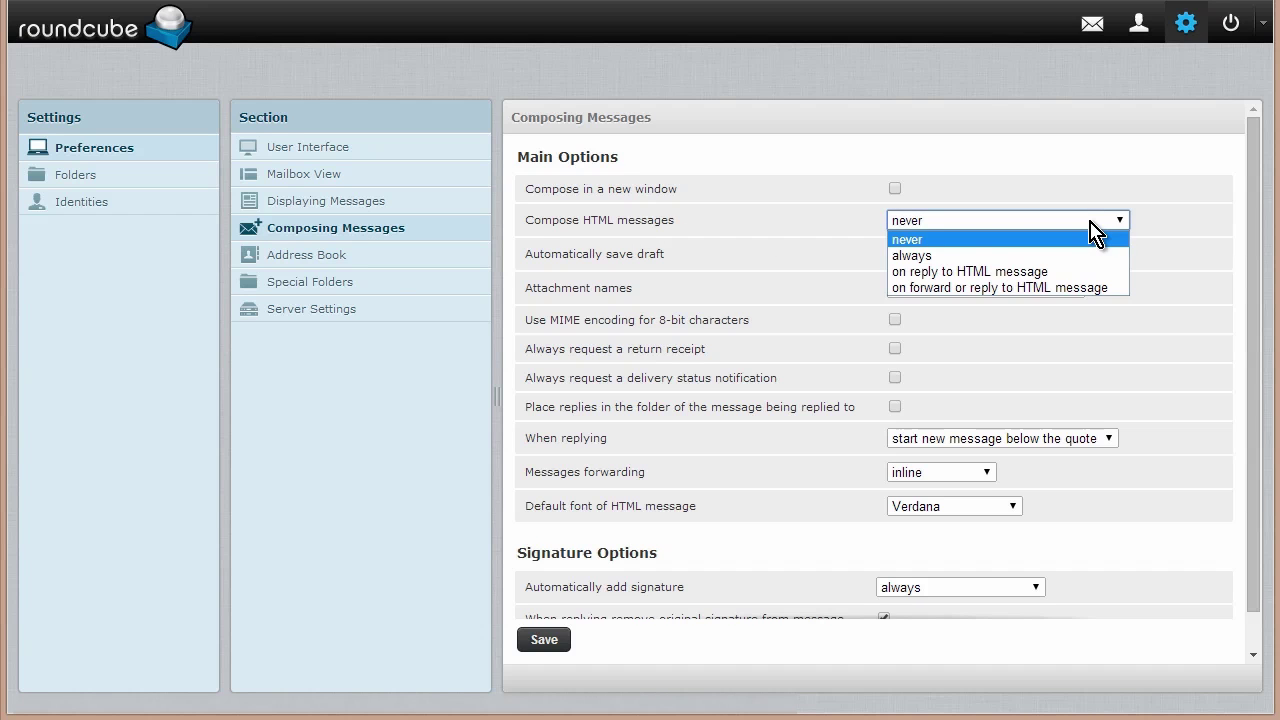
click(1095, 254)
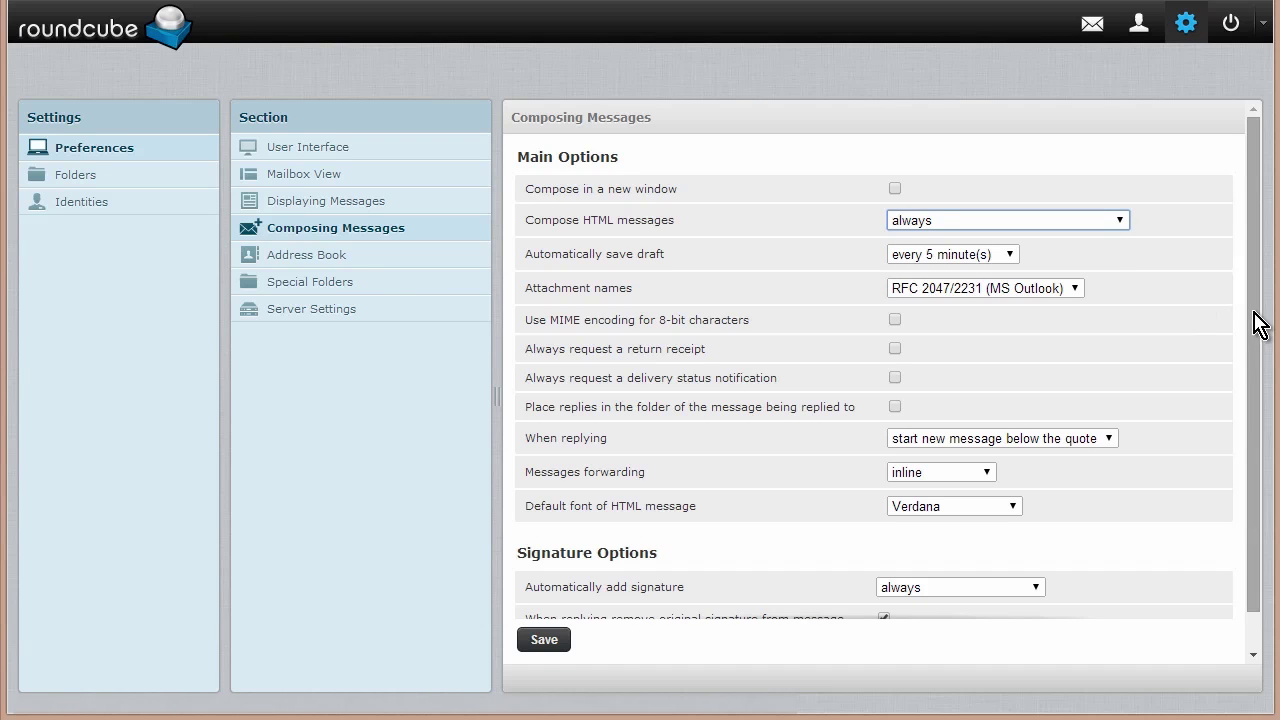
drag(1257, 323, 1250, 420)
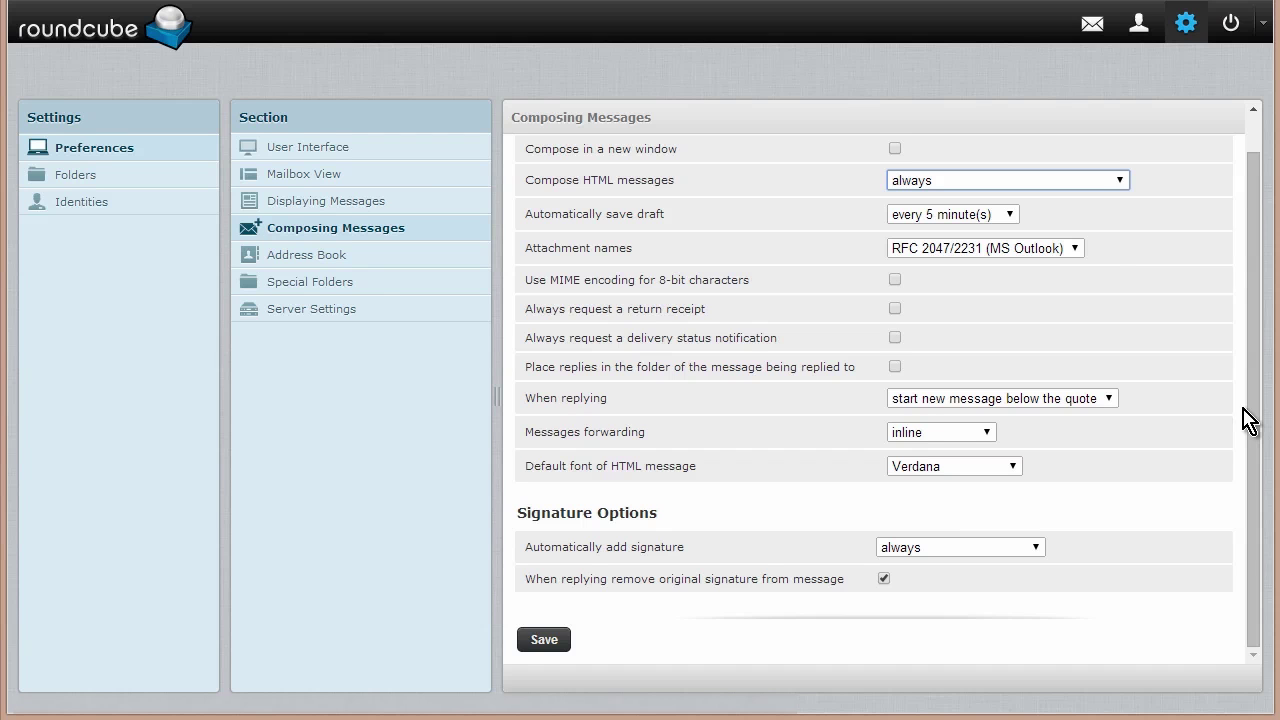
click(1034, 550)
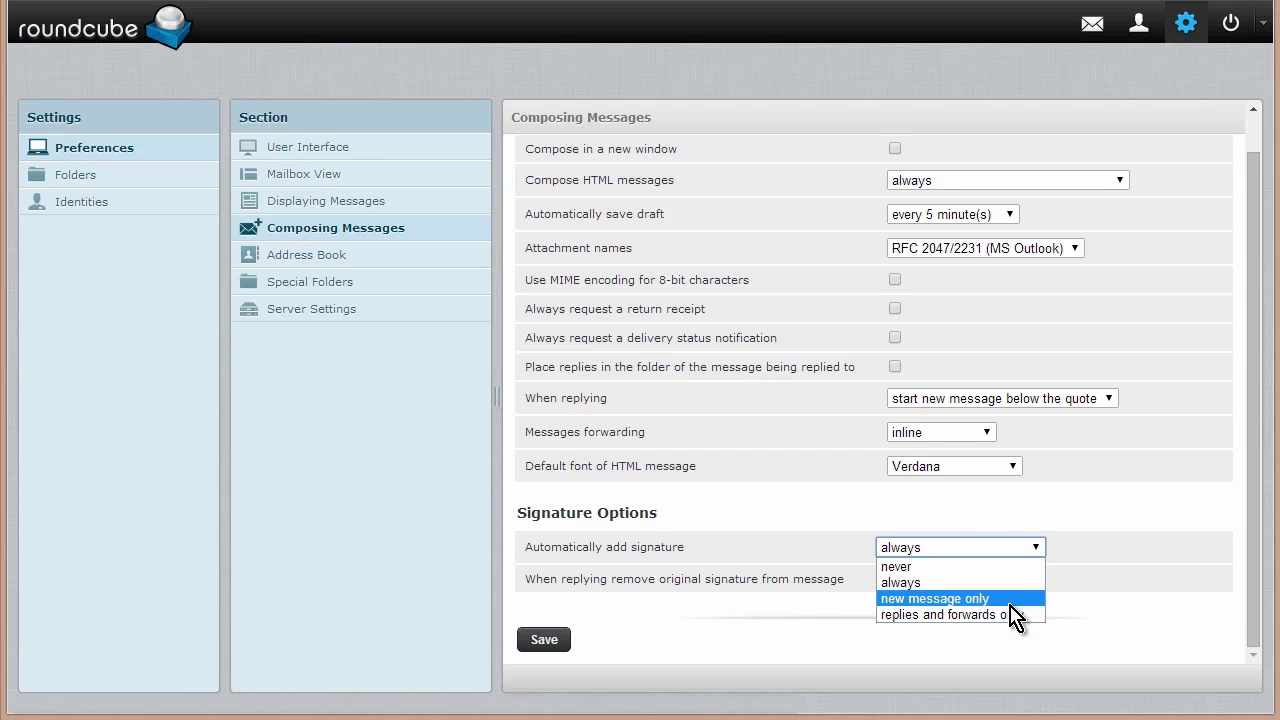
click(1010, 598)
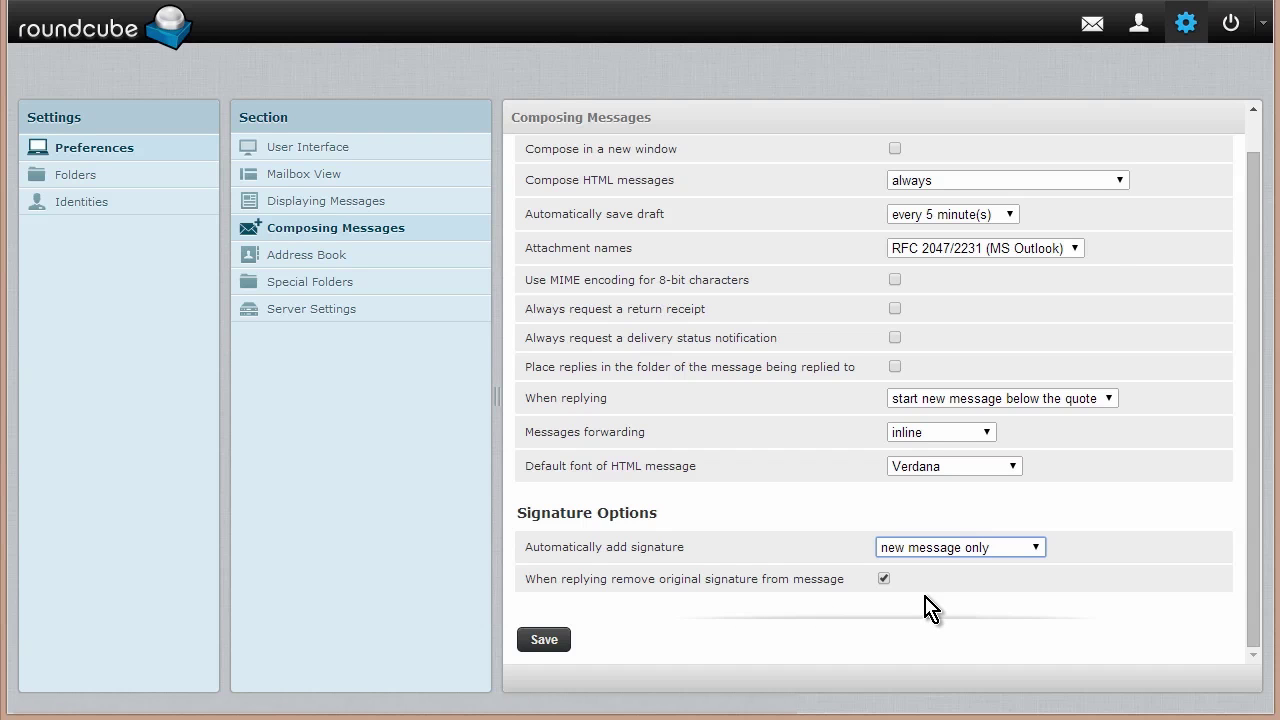
click(561, 642)
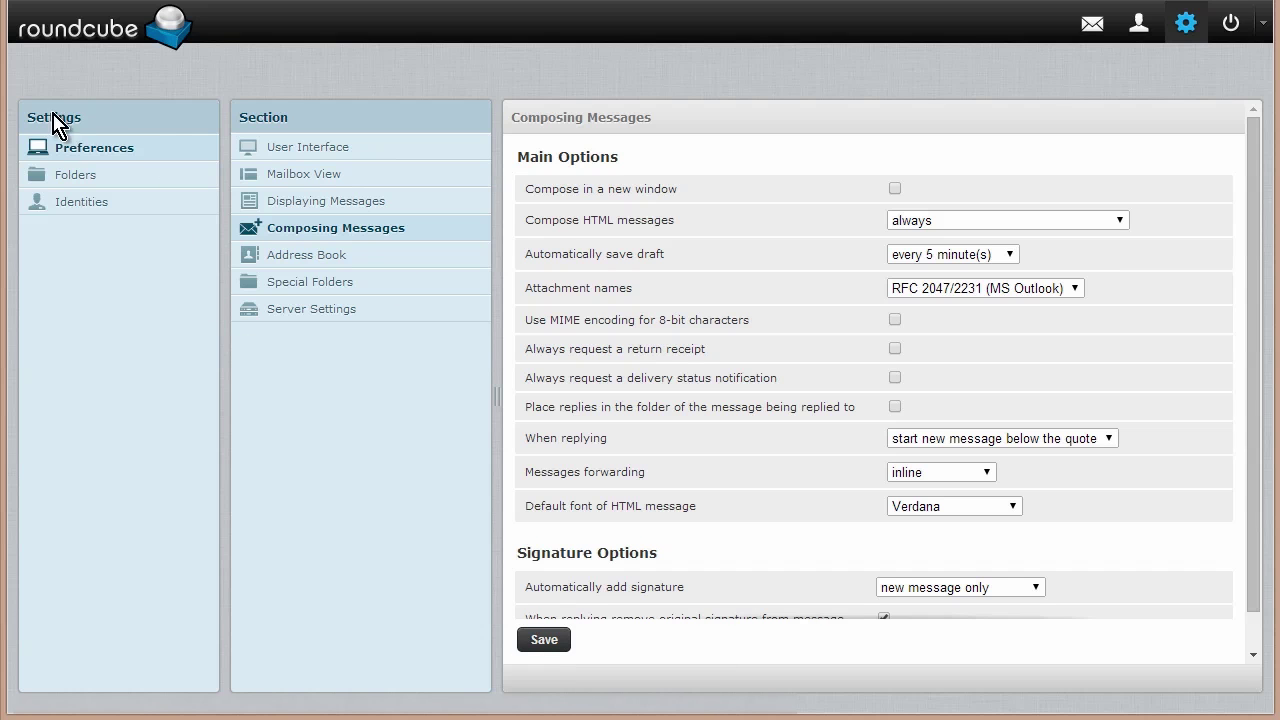
Open the single existing identity under Identities and place the caret in its empty Signature field
click(97, 208)
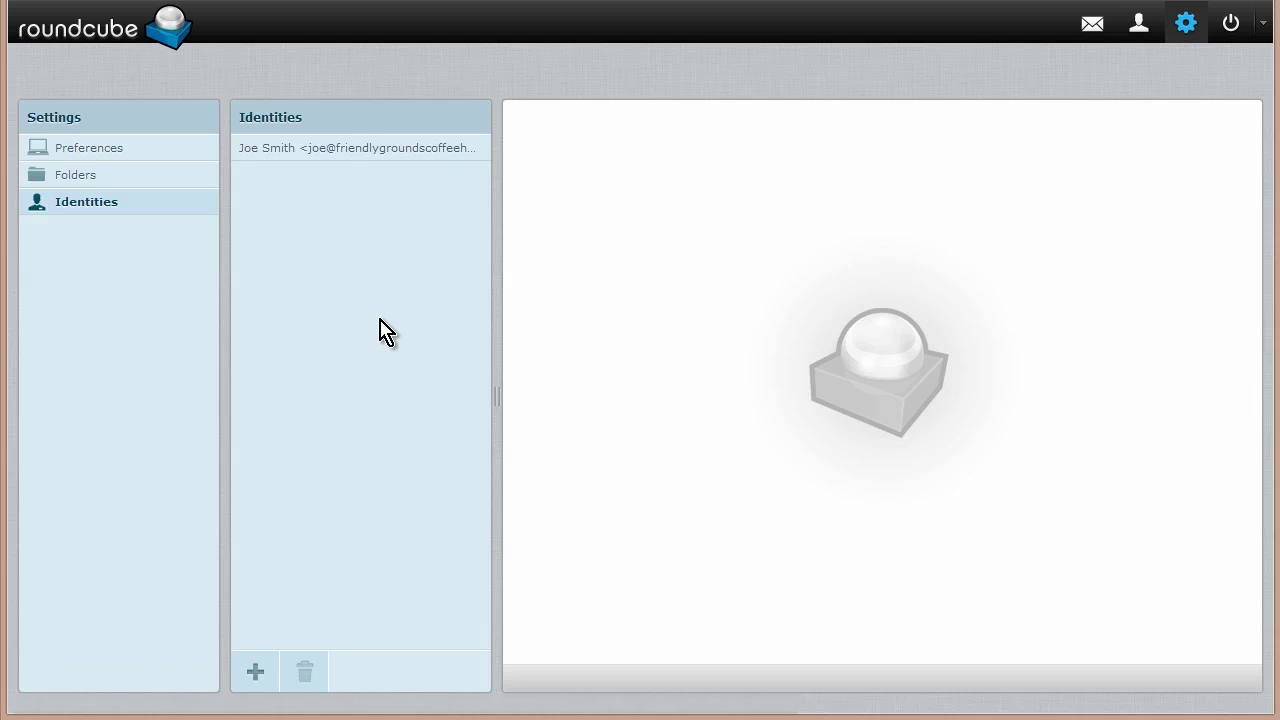
click(337, 155)
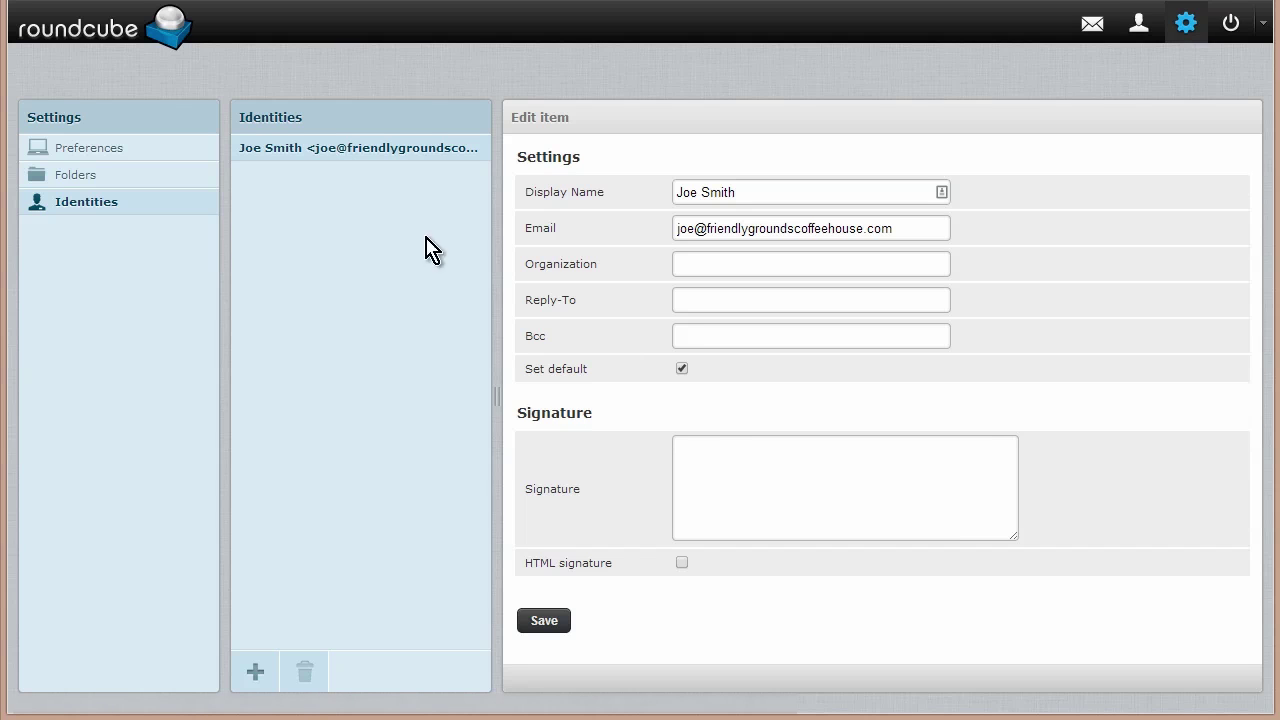
click(759, 479)
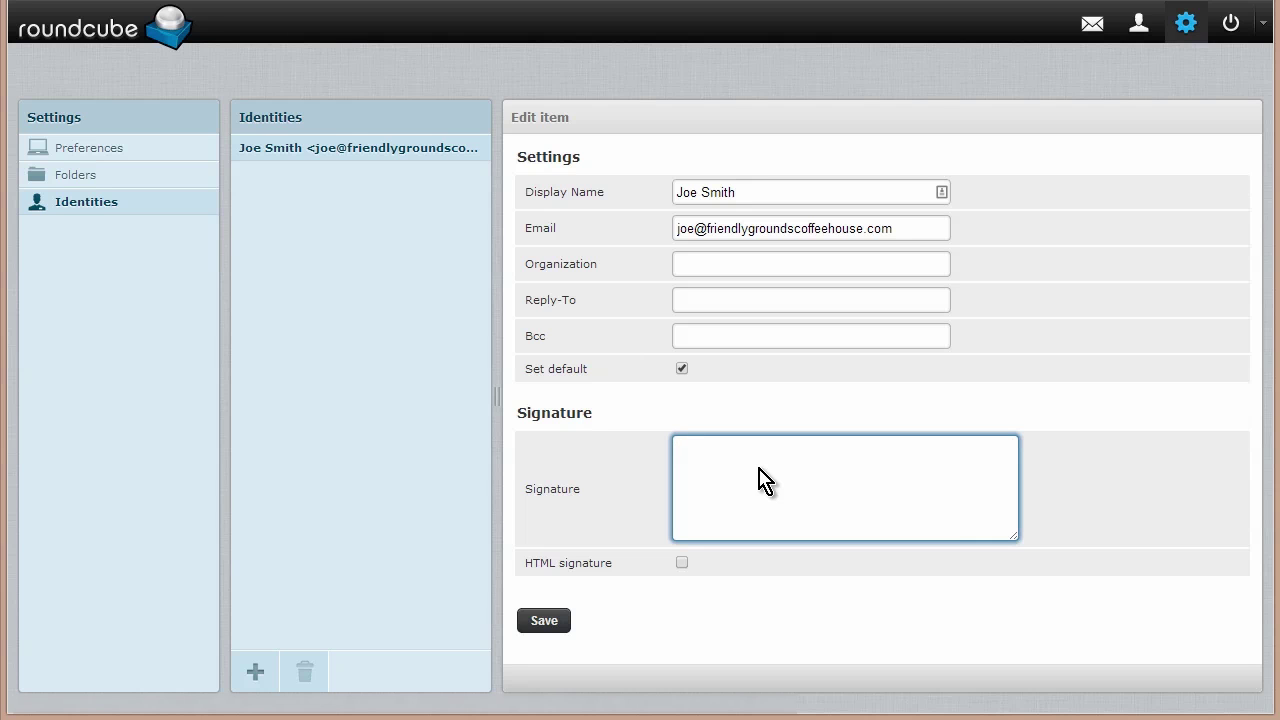
Enable HTML signature and type 'For the best coffee in town, come to / Friendly Grounds Coffee House!'
click(681, 563)
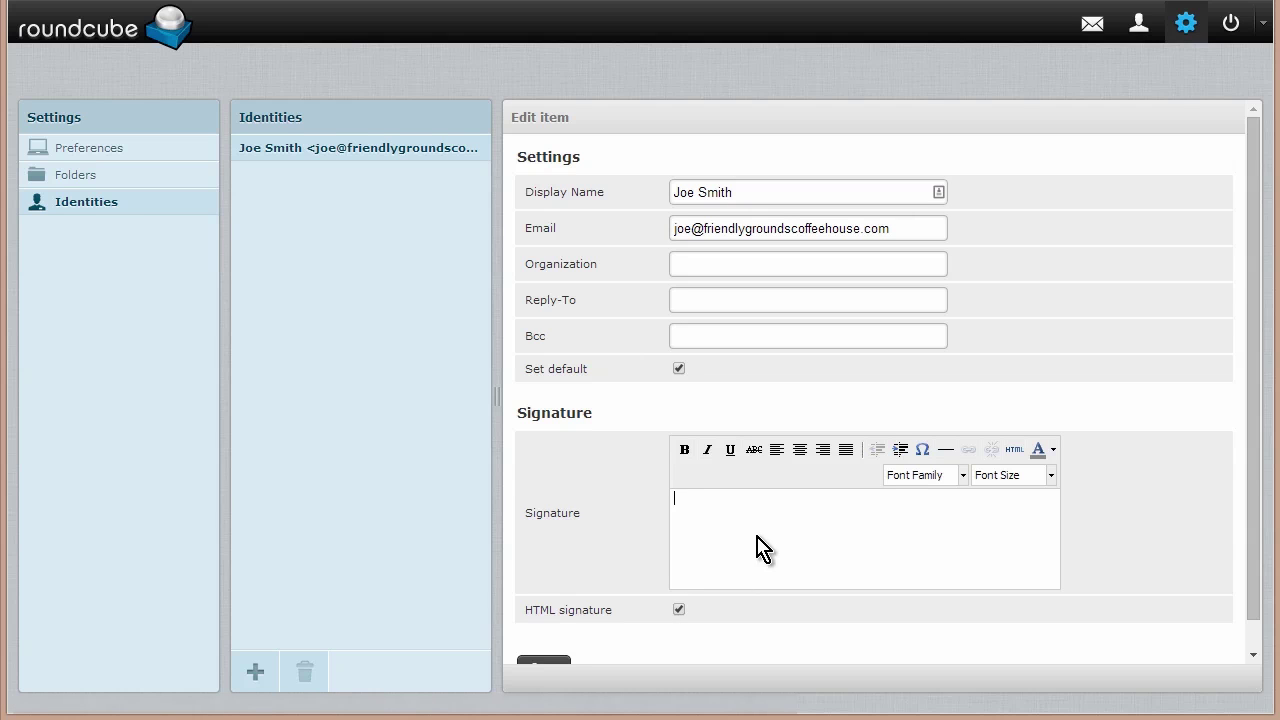
key(Return)
text(For the best coffee in town, come to)
key(Return)
text(Friendly Grounds Coffee Hous)
text(e!)
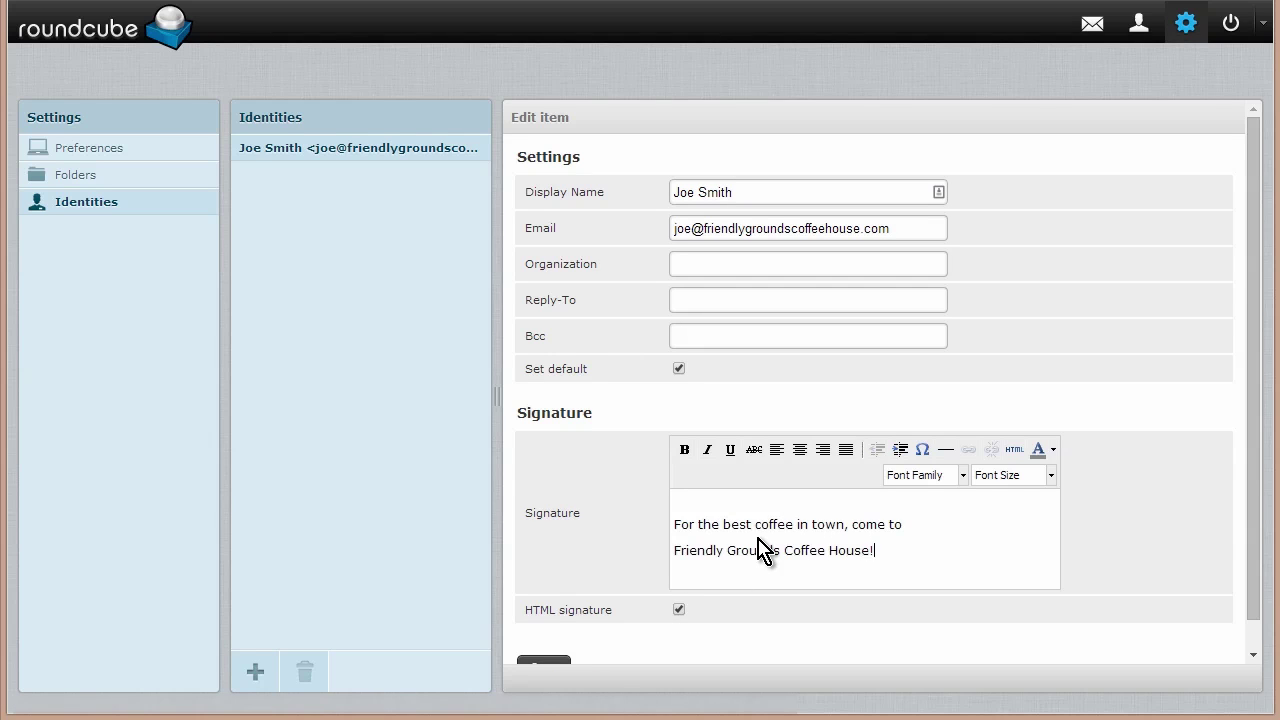
Make the whole signature bold and brown, then save the identity
drag(880, 556, 657, 534)
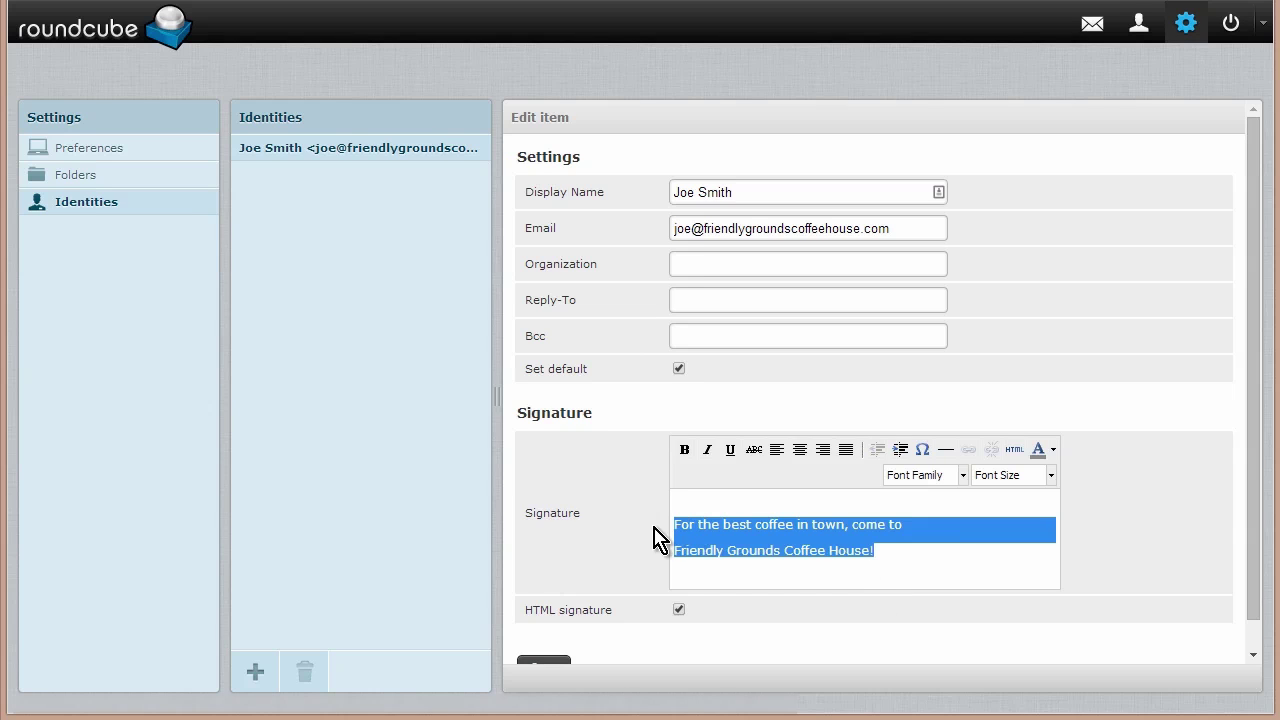
click(684, 450)
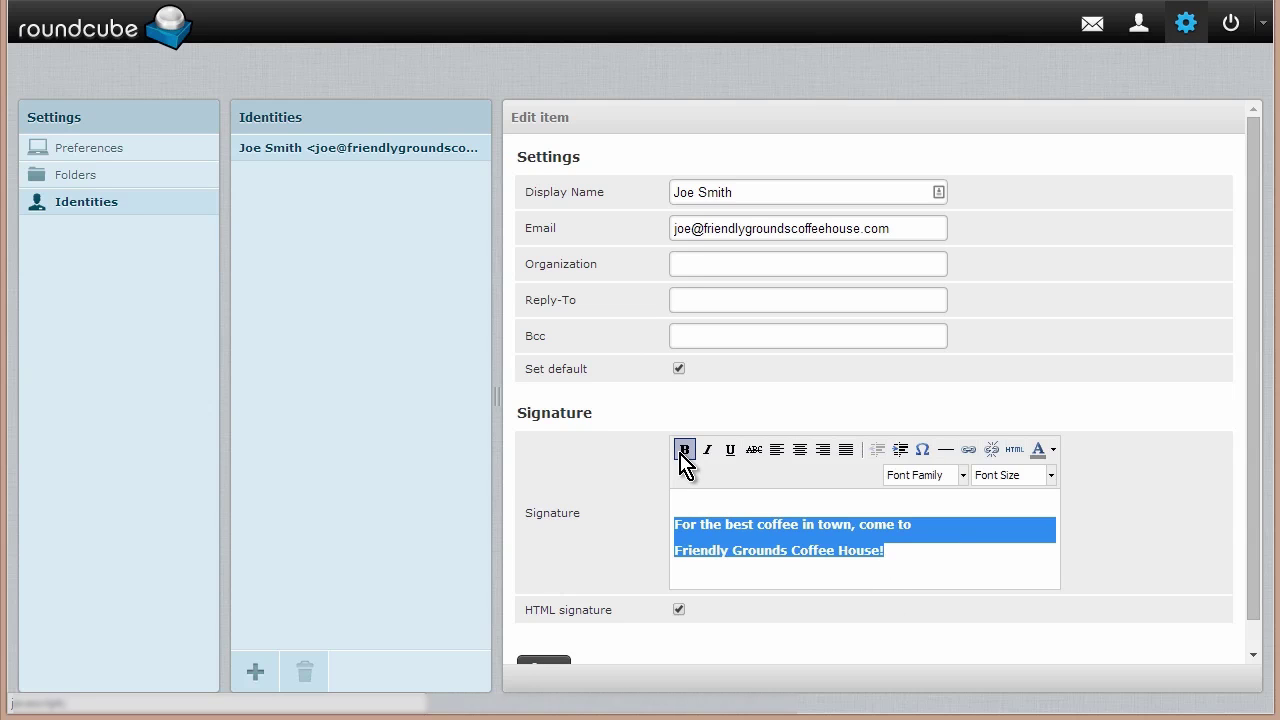
click(1053, 450)
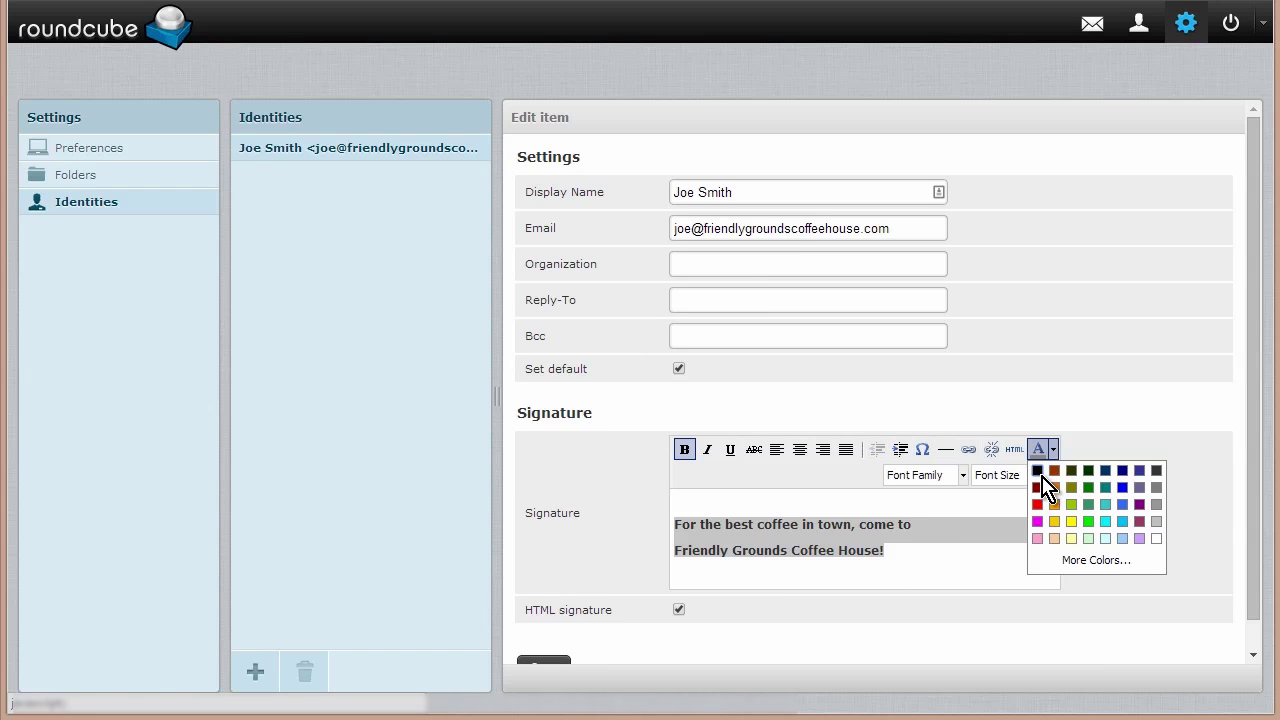
click(1054, 470)
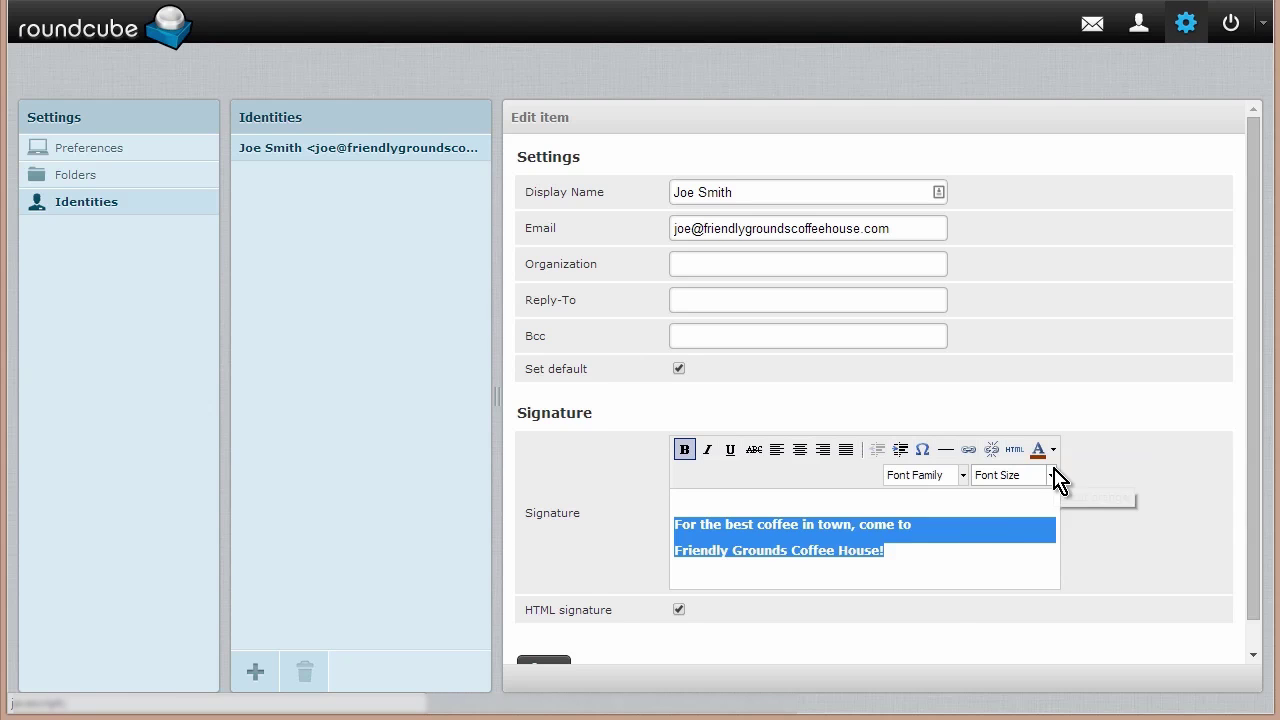
click(966, 567)
scroll(1150, 550, down, 1)
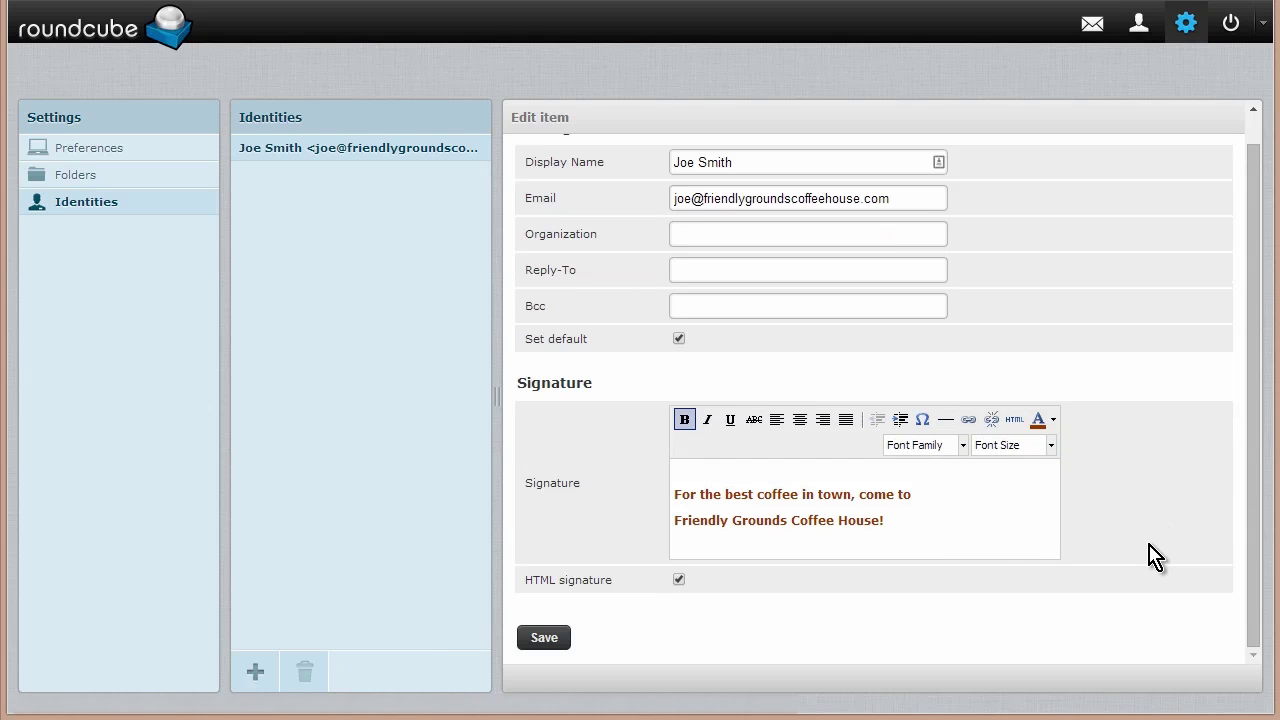
click(550, 638)
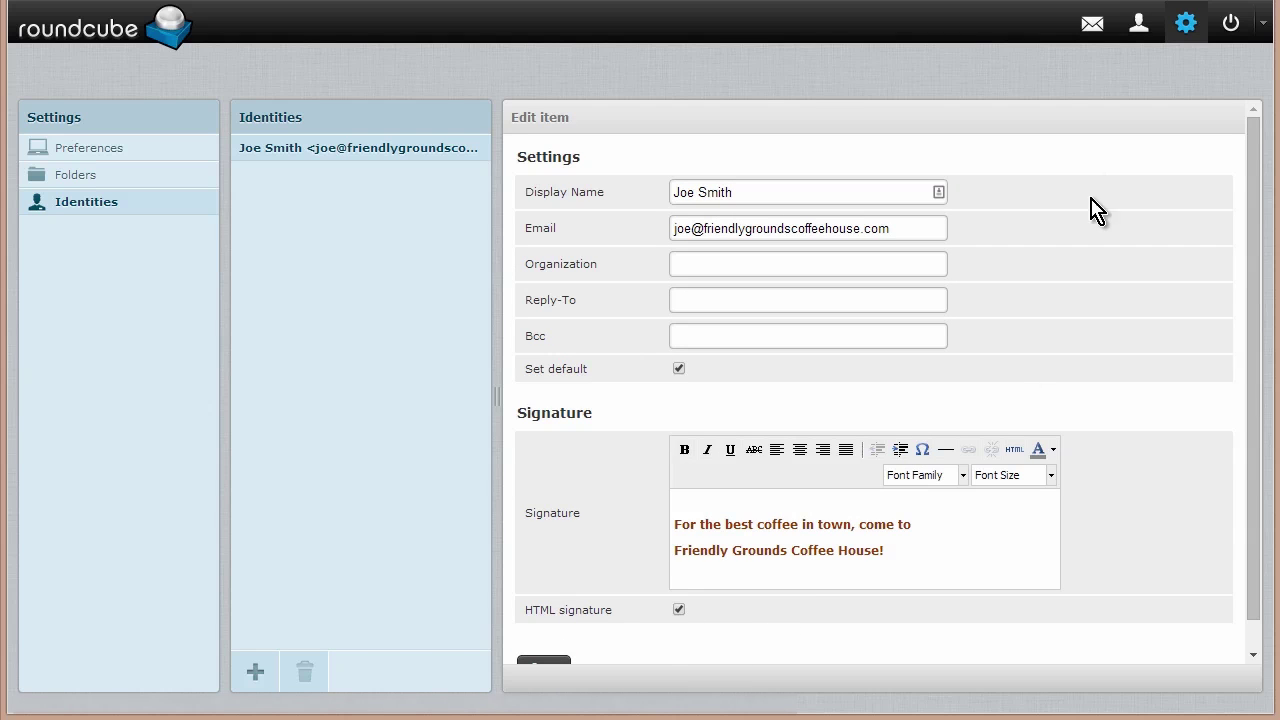
Compose a new message and type 'Hi, how are you?' above the auto-inserted brown signature
click(125, 40)
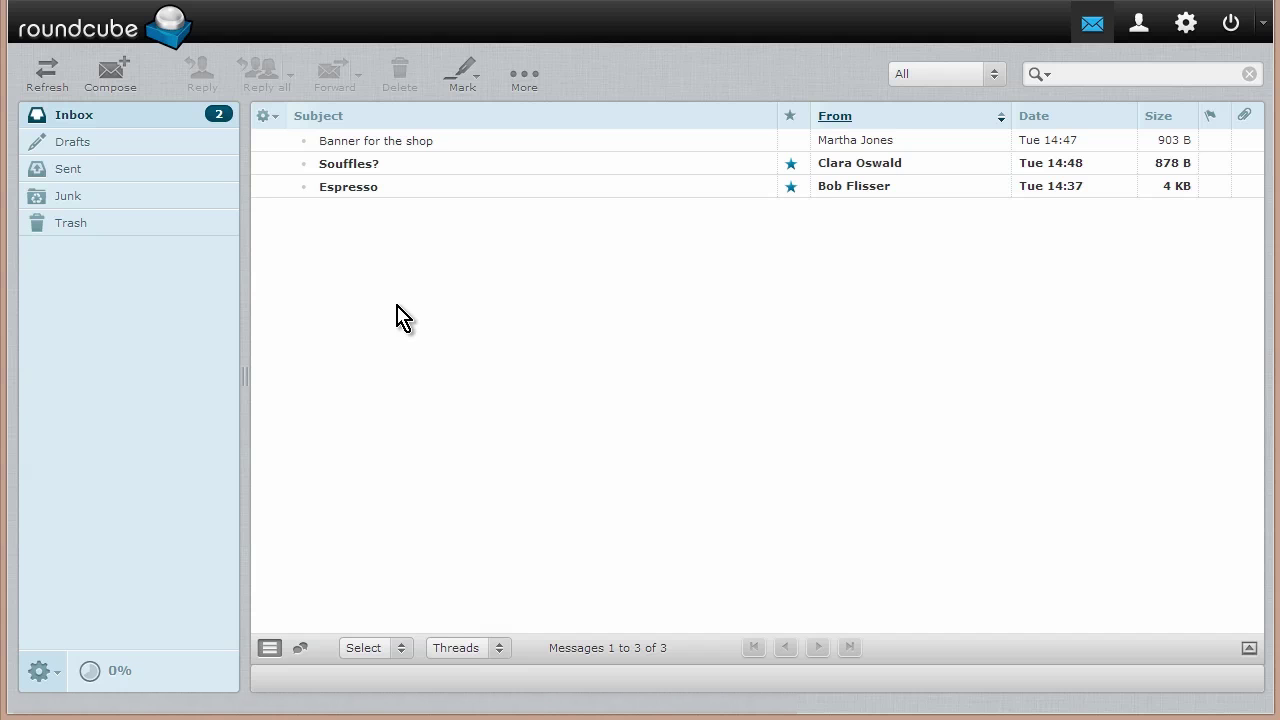
click(115, 80)
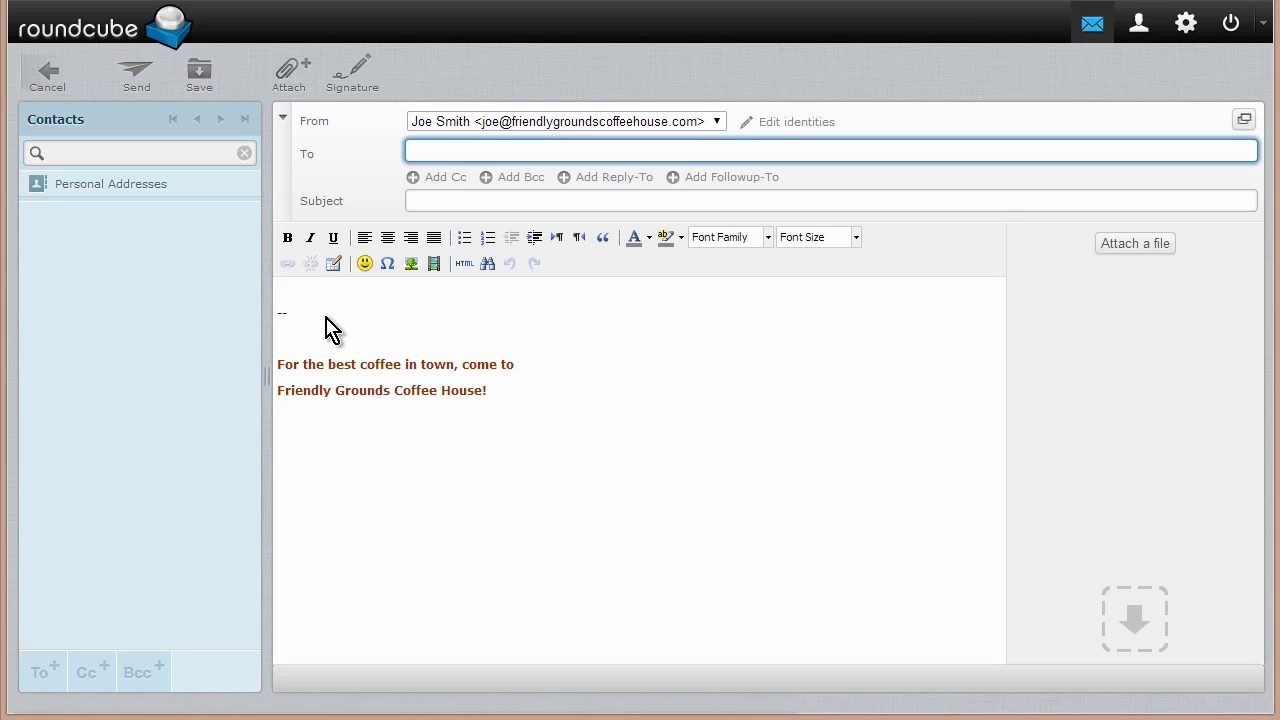
click(307, 307)
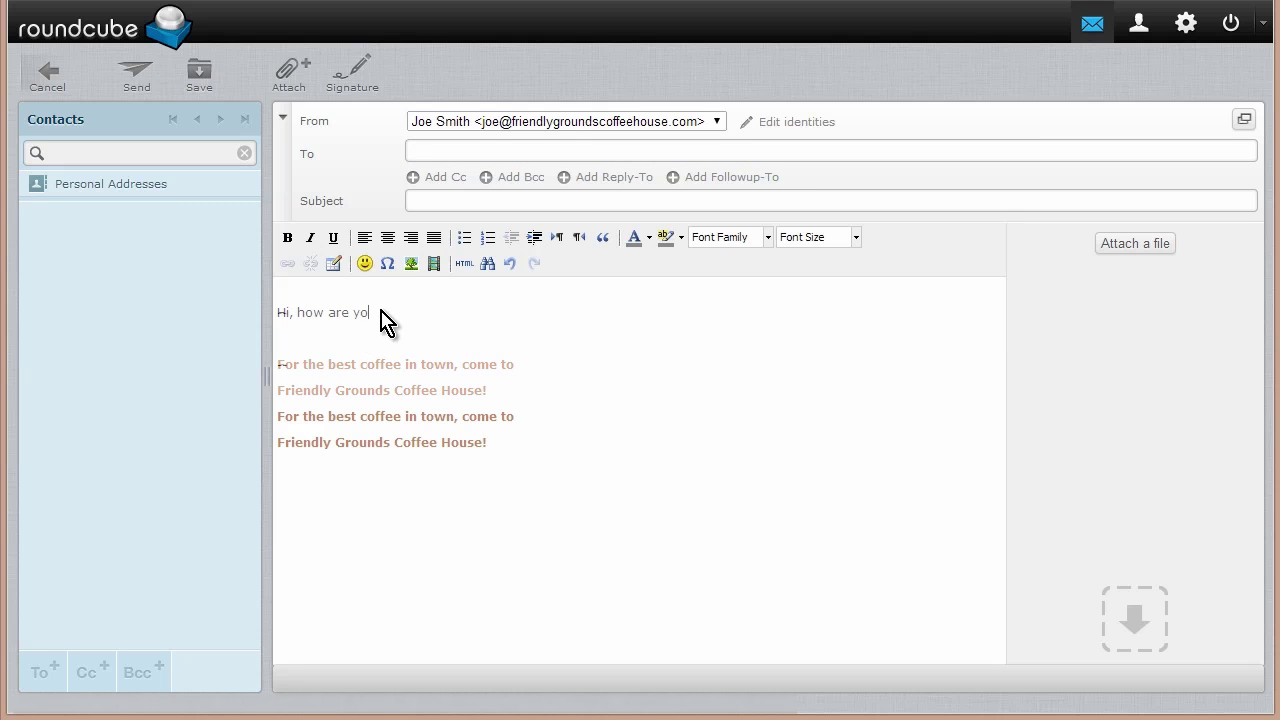
text(u?)
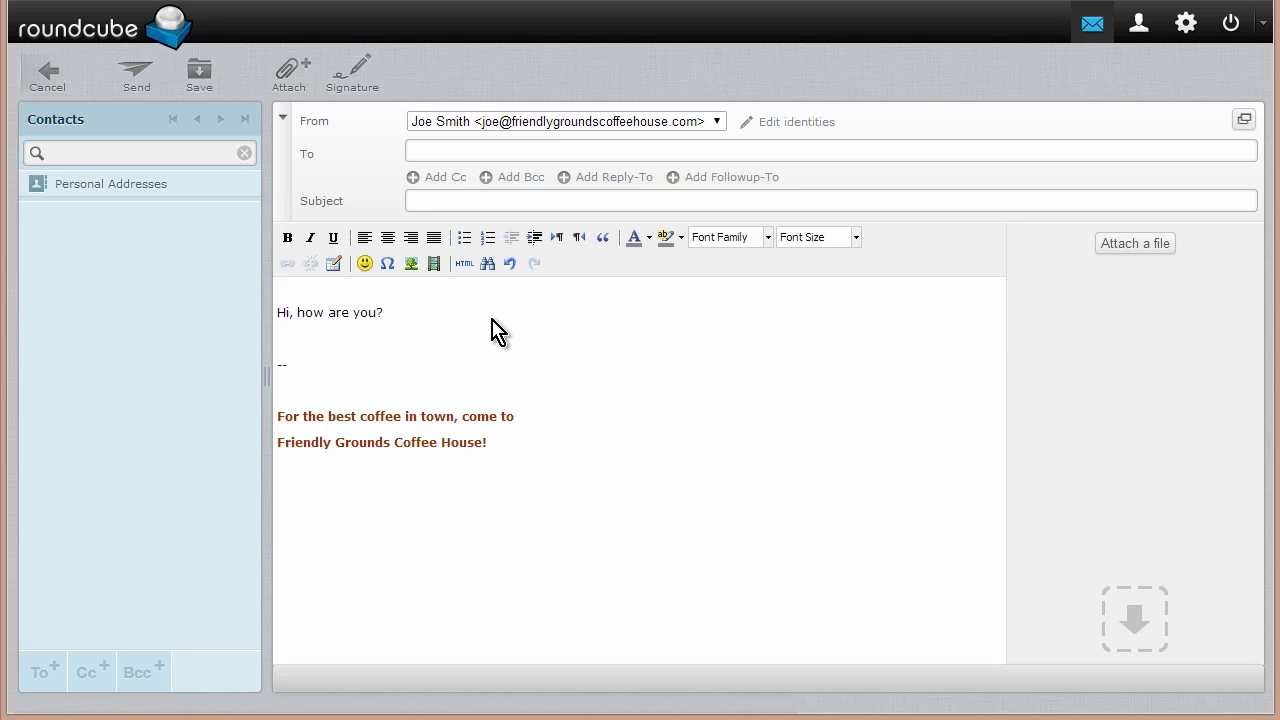
Cancel the 'Hi, how are you?' draft and confirm discarding it
click(47, 77)
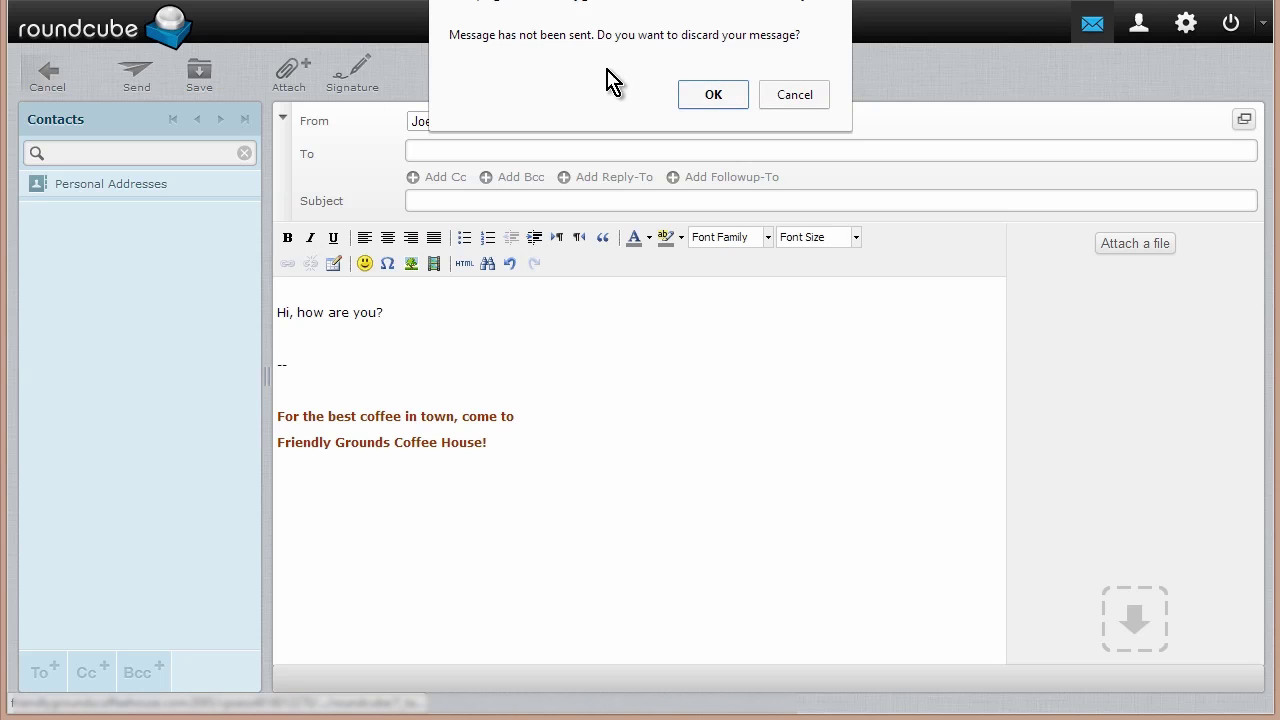
click(713, 95)
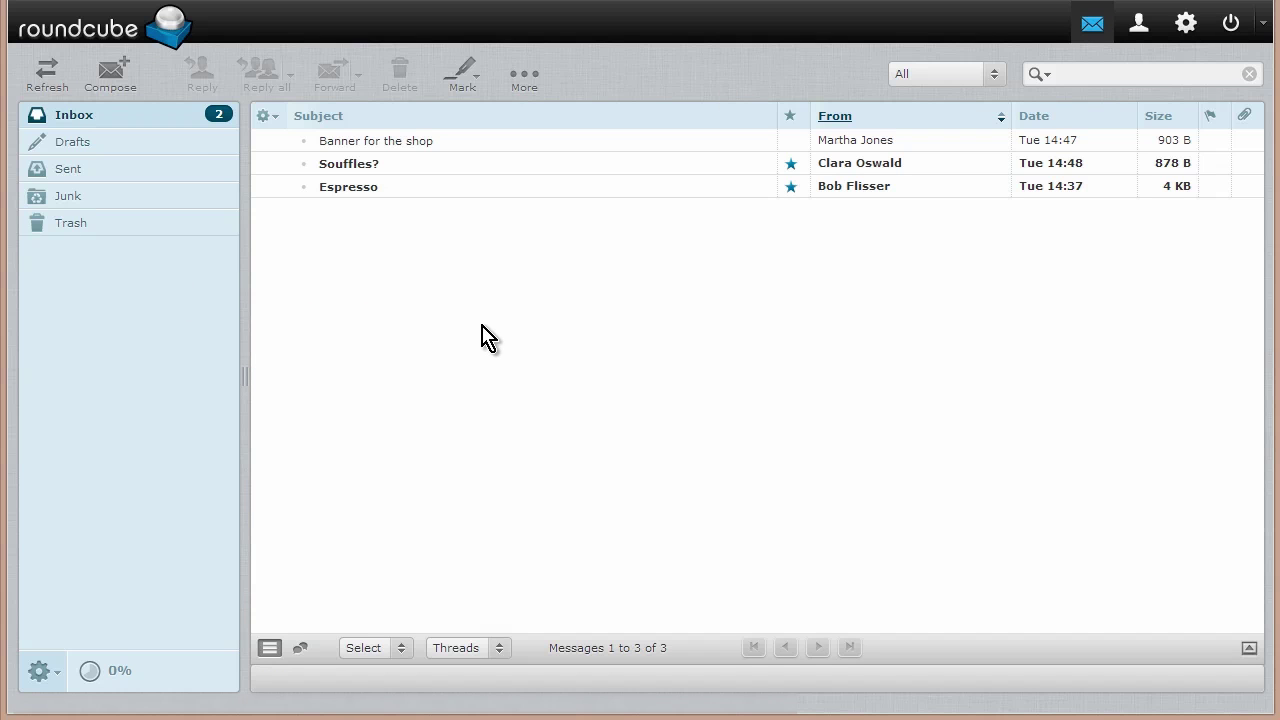